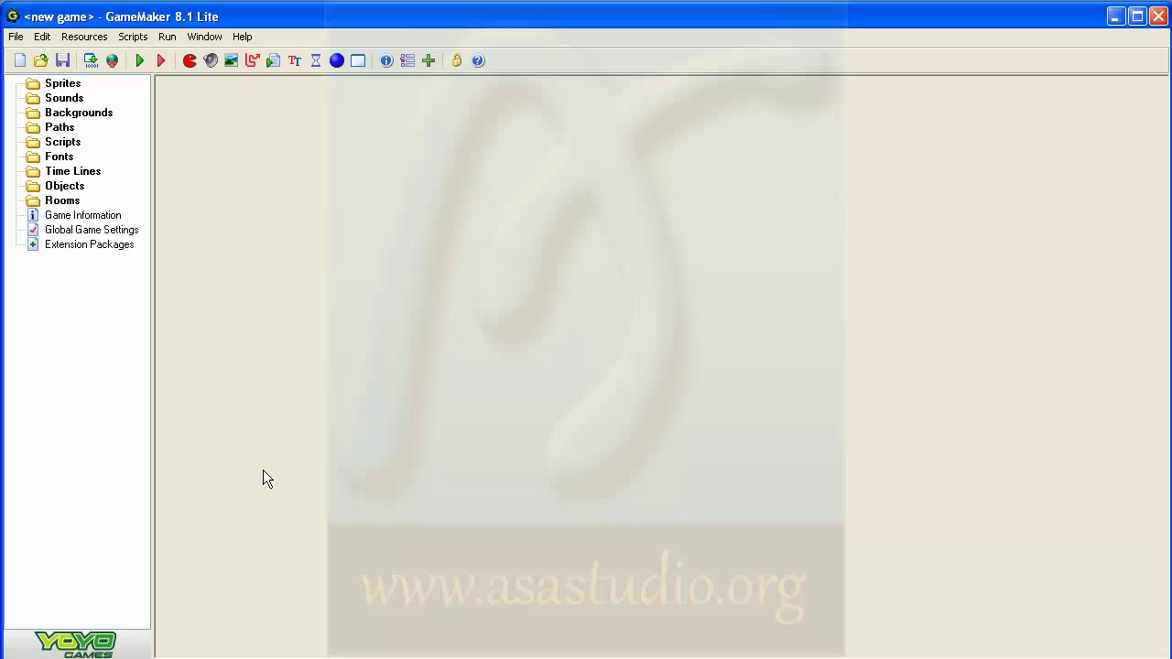
Create a new sprite and name it tombol1
right_click(68, 84)
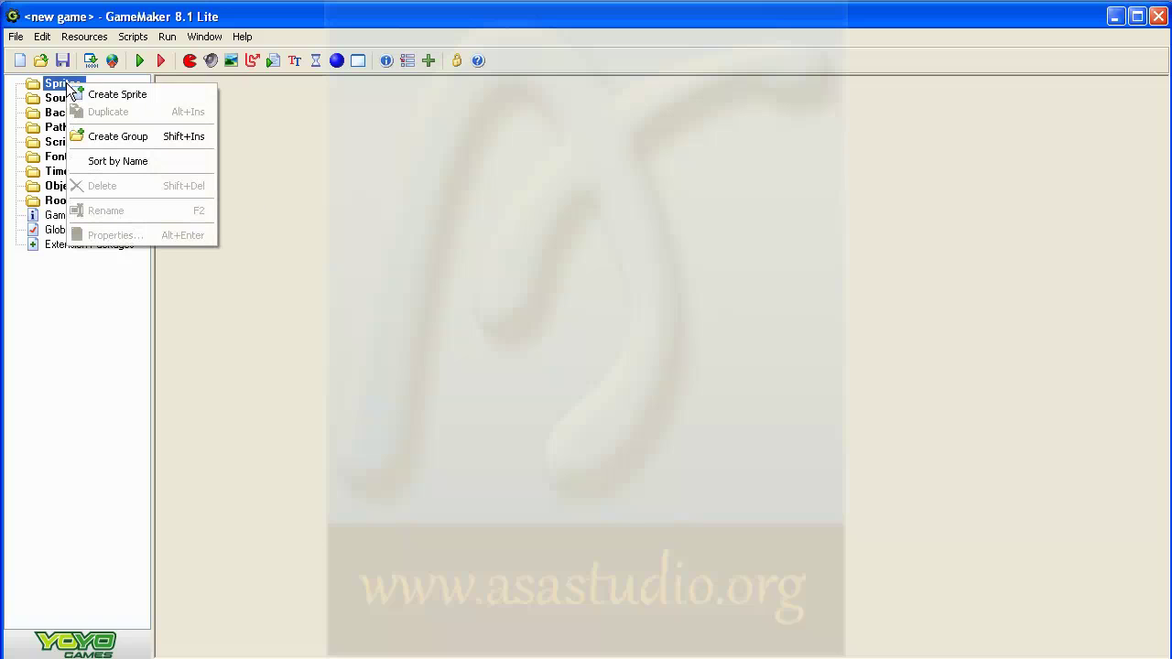
left_click(101, 95)
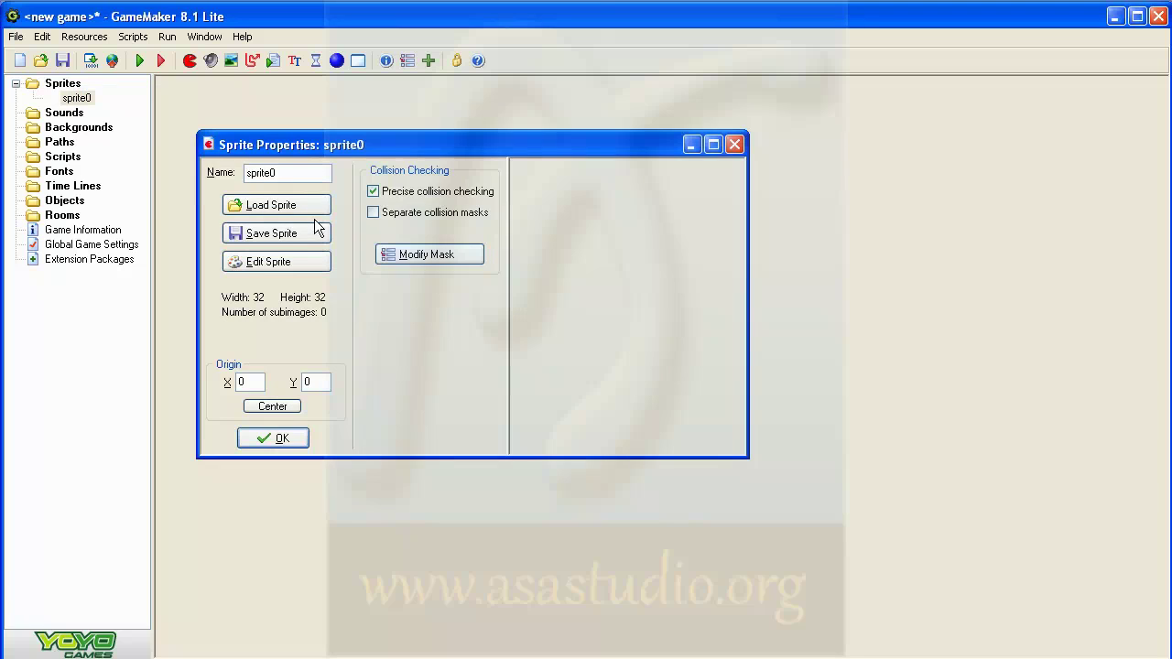
double_click(293, 171)
type("t")
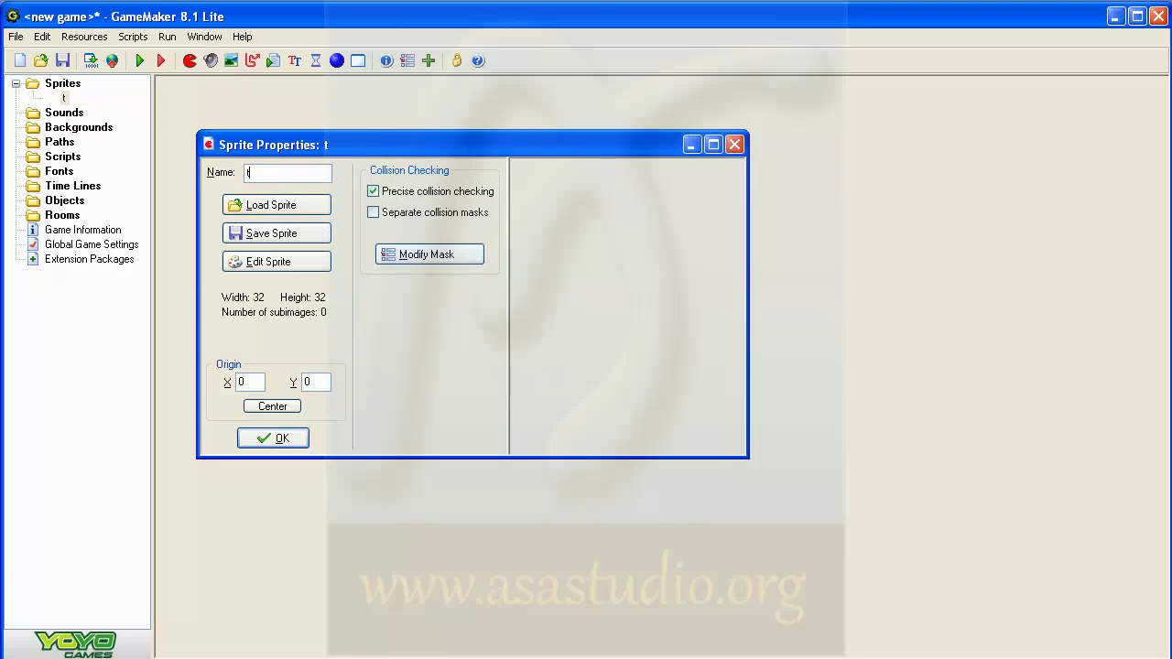
type("ombol")
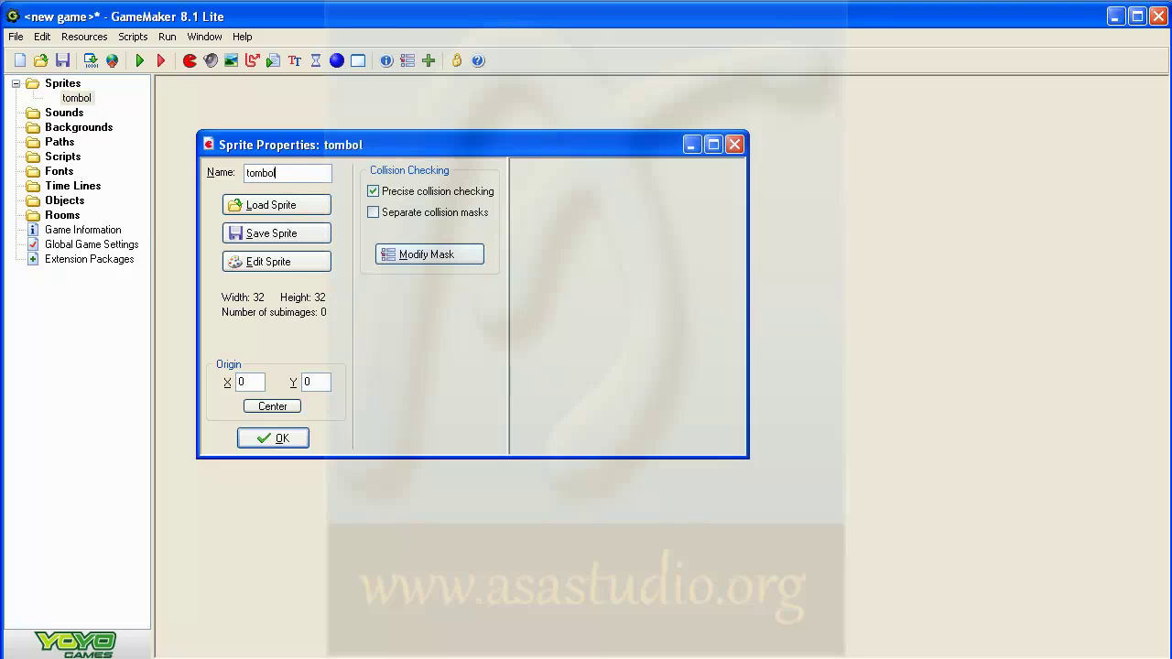
type("1")
Edit the tombol1 sprite and create a blank image 200 pixels wide and 80 pixels high
left_click(251, 259)
left_click(327, 97)
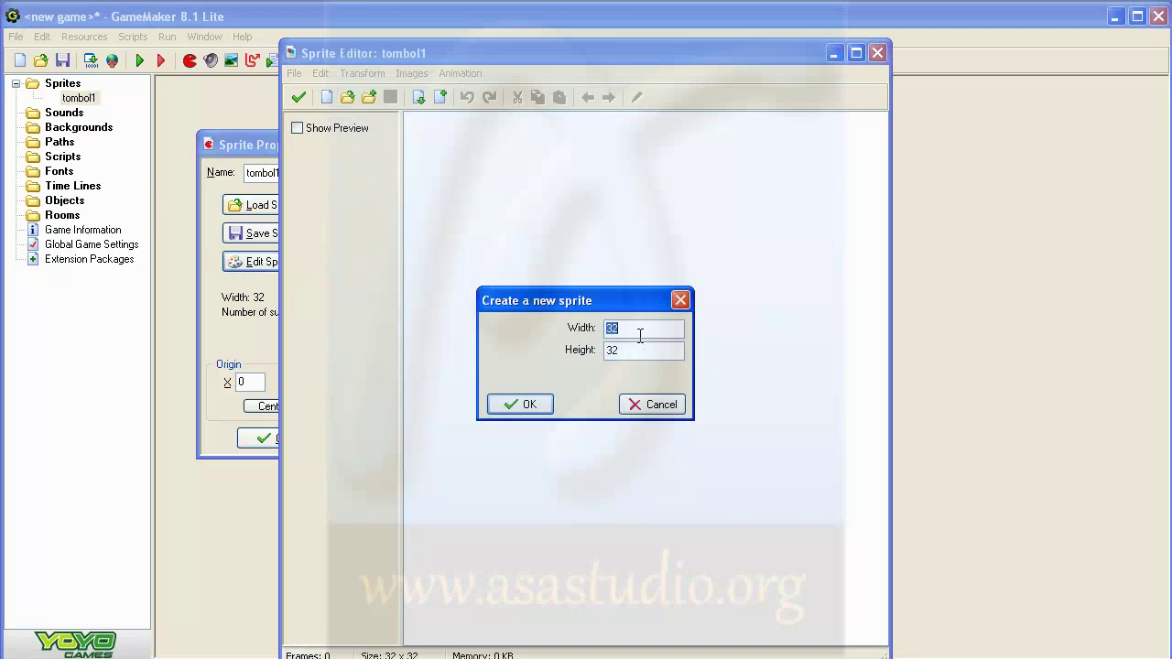
type("200")
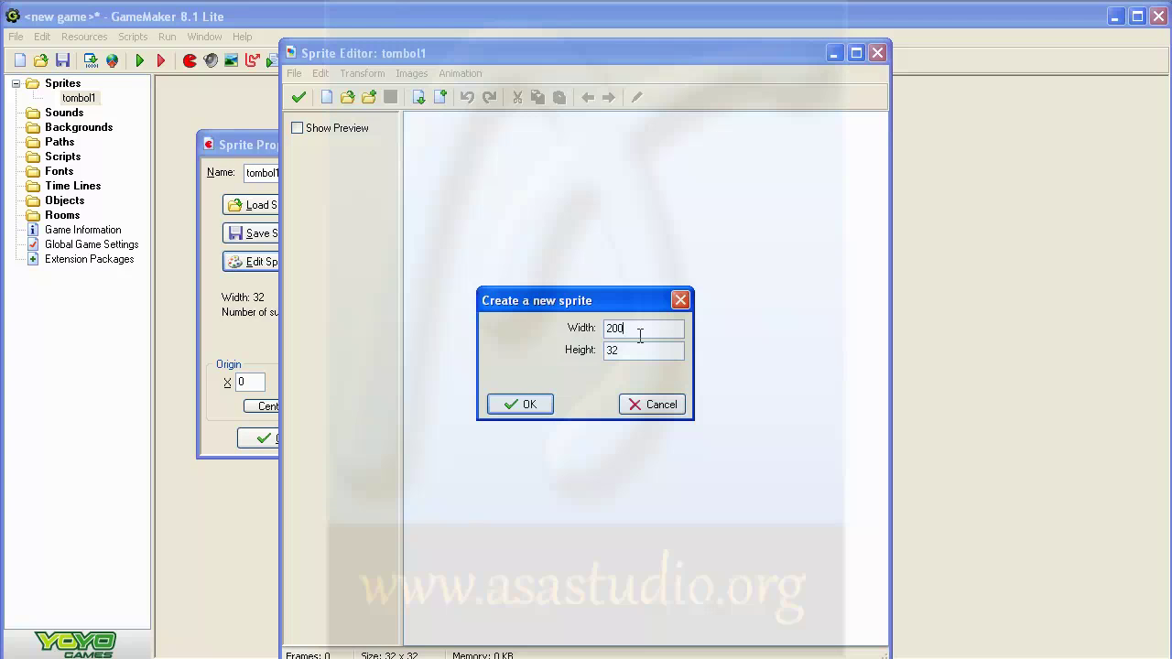
left_click_drag(639, 350, 580, 354)
type("80")
left_click(532, 403)
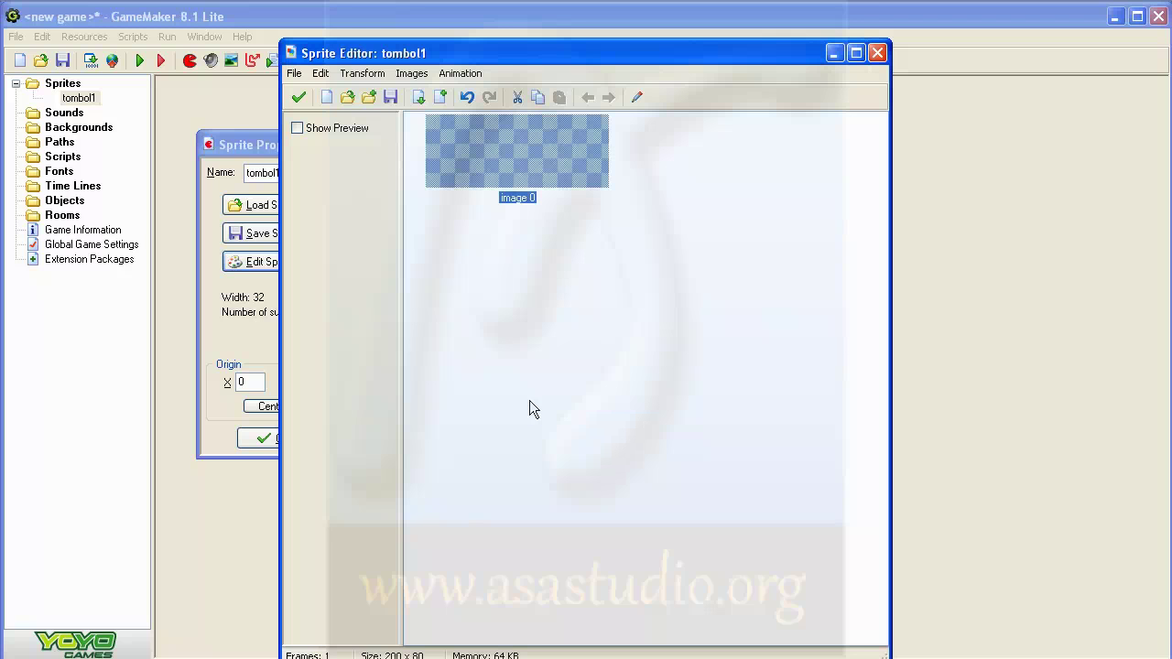
On the first image, draw a white-filled rectangle with a dark blue outline (RGB 21, 45, 136) covering the whole canvas
double_click(481, 140)
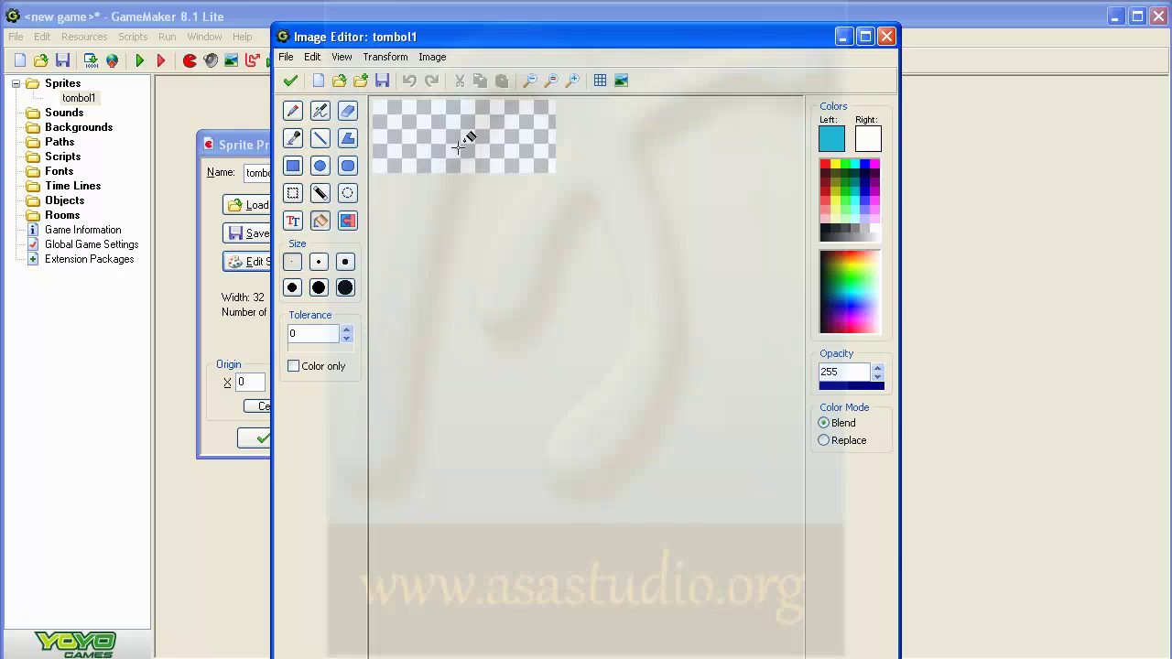
left_click(573, 80)
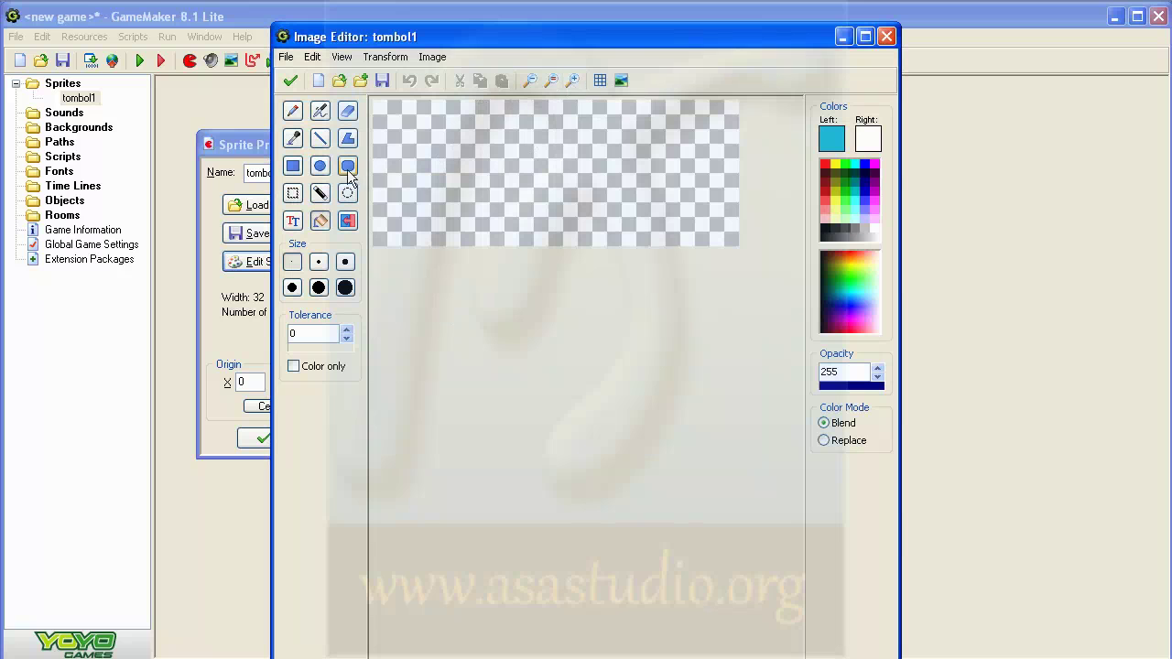
left_click(294, 170)
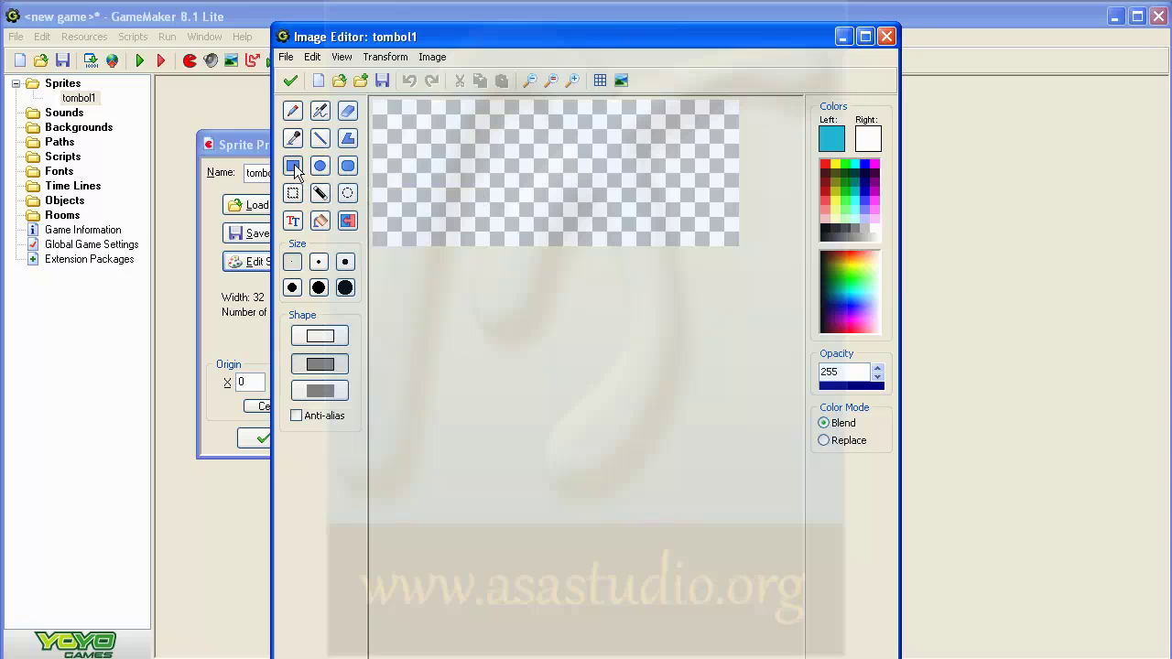
left_click(831, 138)
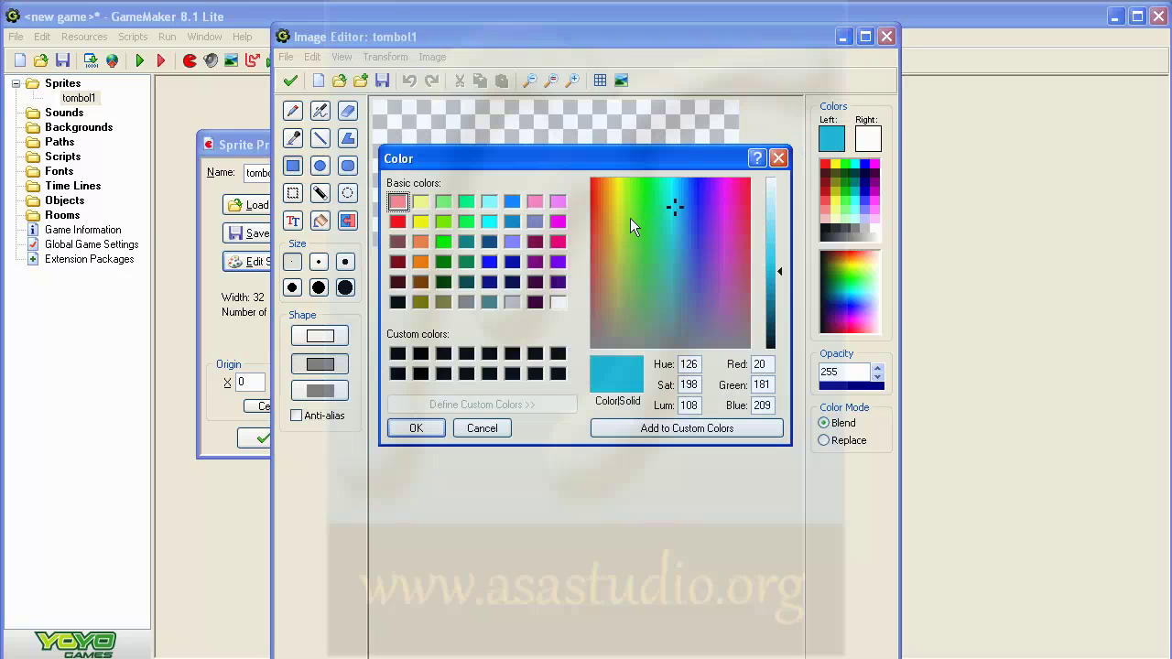
left_click(706, 251)
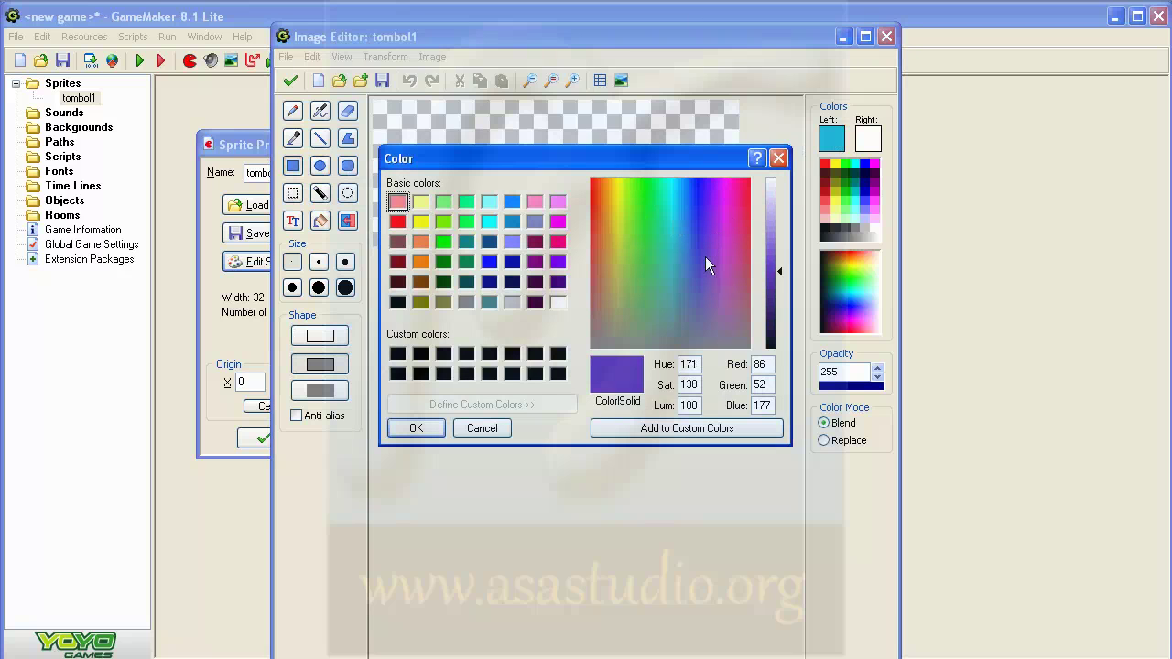
left_click_drag(705, 257, 692, 226)
left_click_drag(780, 273, 783, 296)
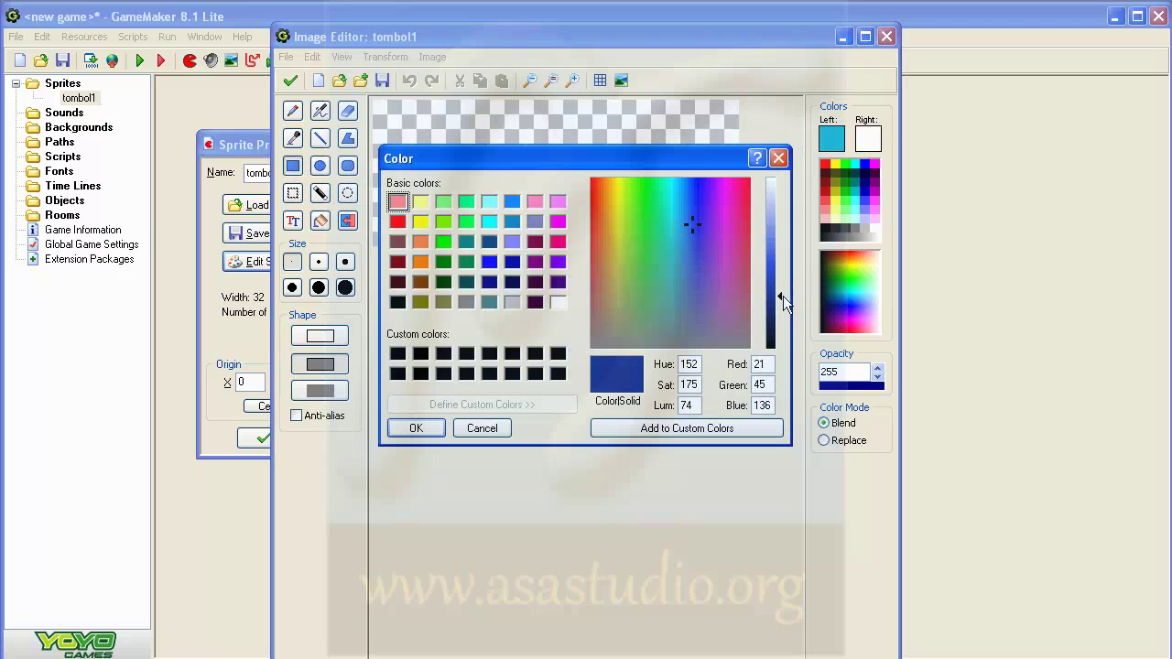
left_click(405, 428)
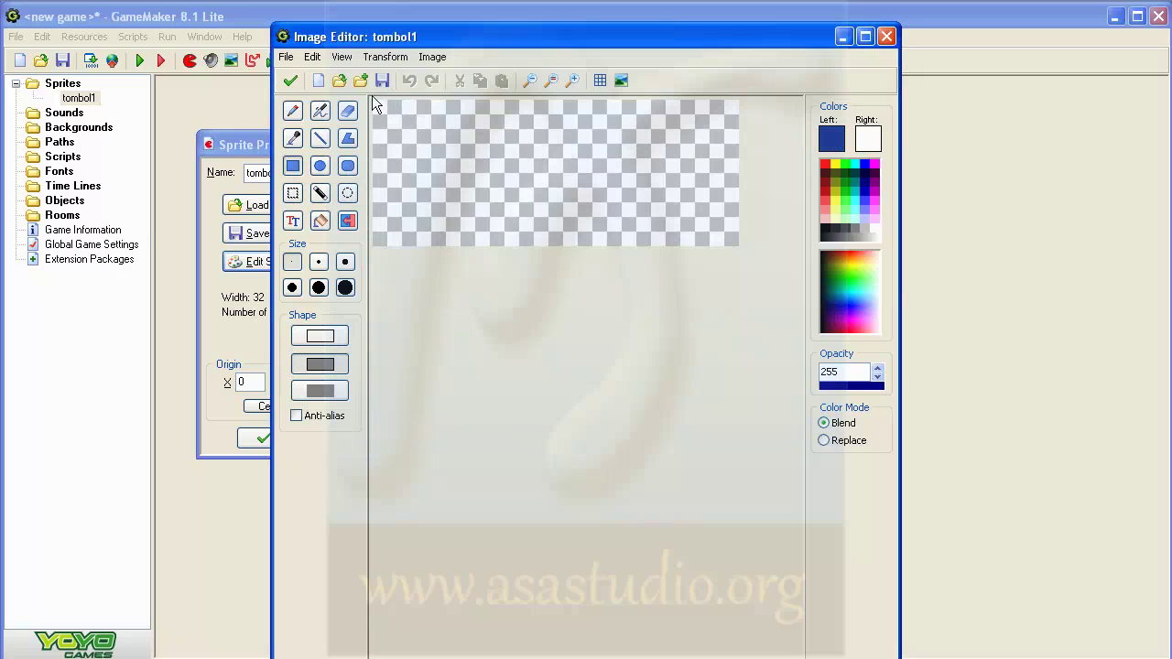
left_click_drag(373, 99, 739, 248)
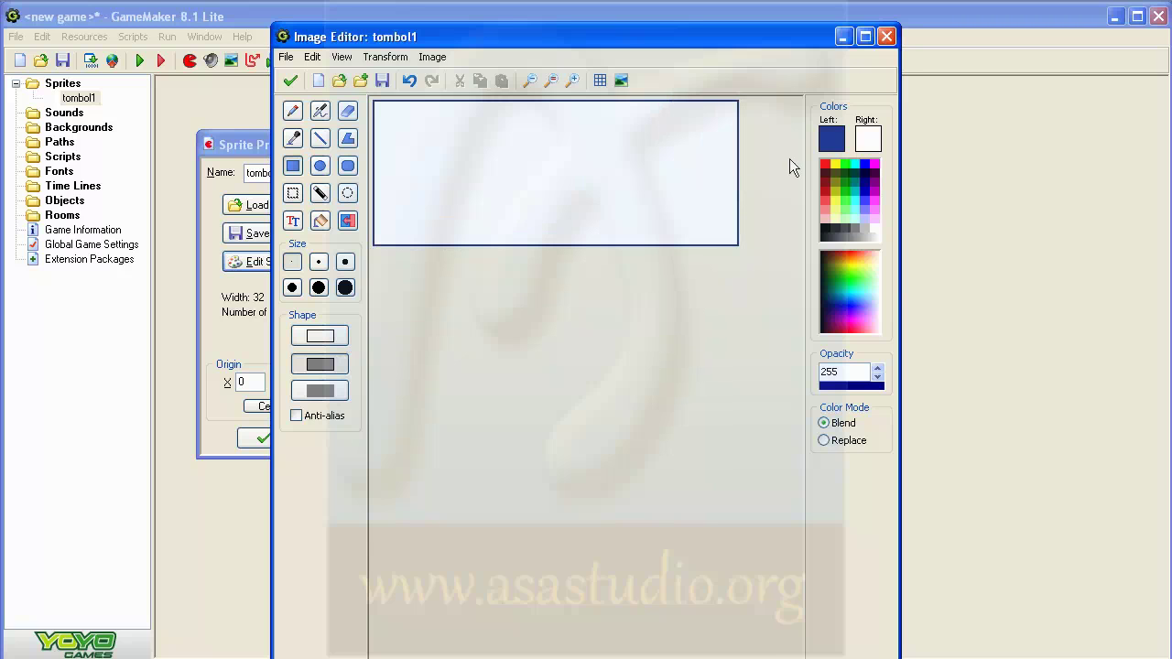
Draw a rounded rectangle with a green outline (RGB 21, 136, 38) and pale yellow fill, centred inside the blue border
left_click(351, 174)
left_click(840, 140)
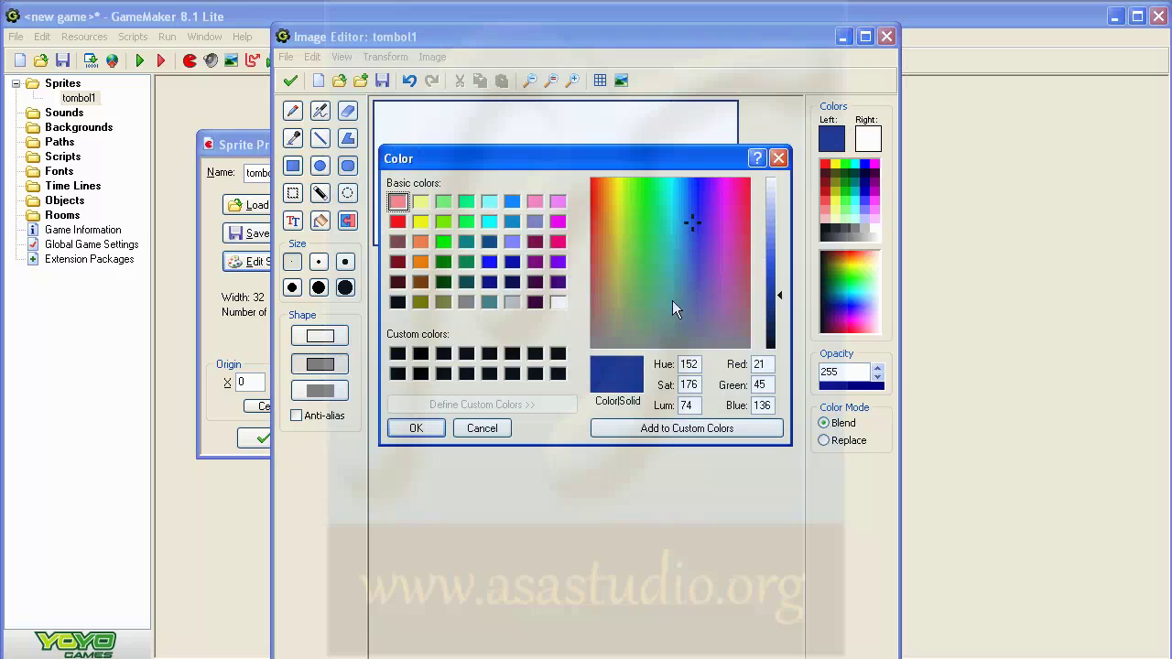
left_click_drag(639, 231, 648, 224)
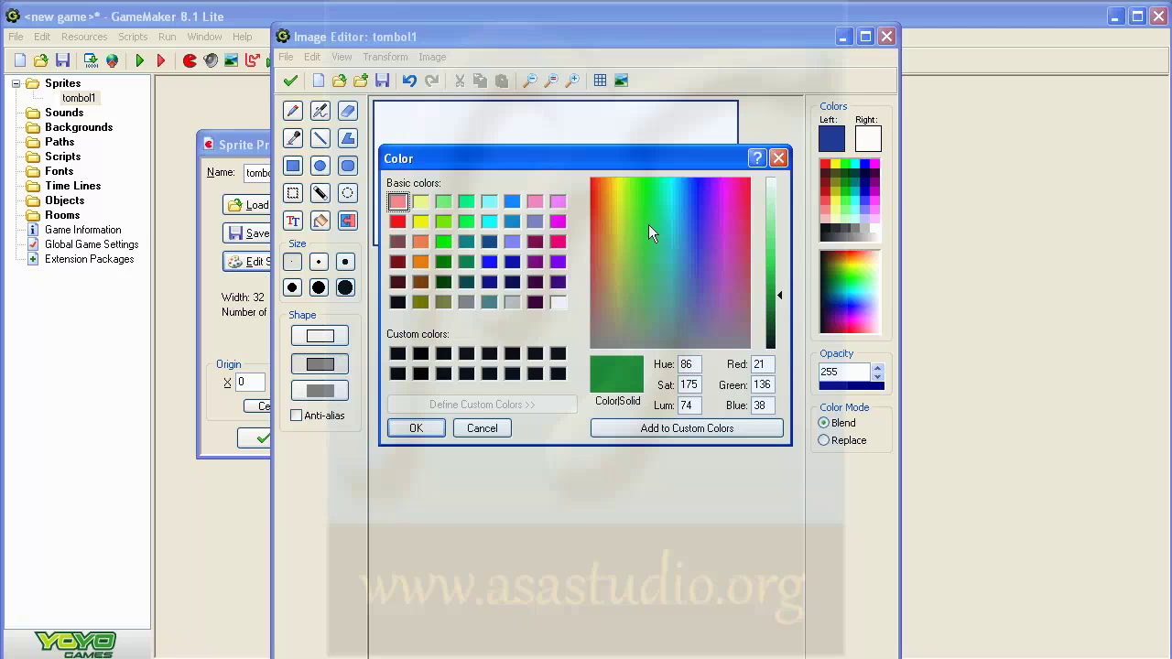
left_click(412, 428)
left_click(875, 129)
left_click_drag(622, 276, 617, 236)
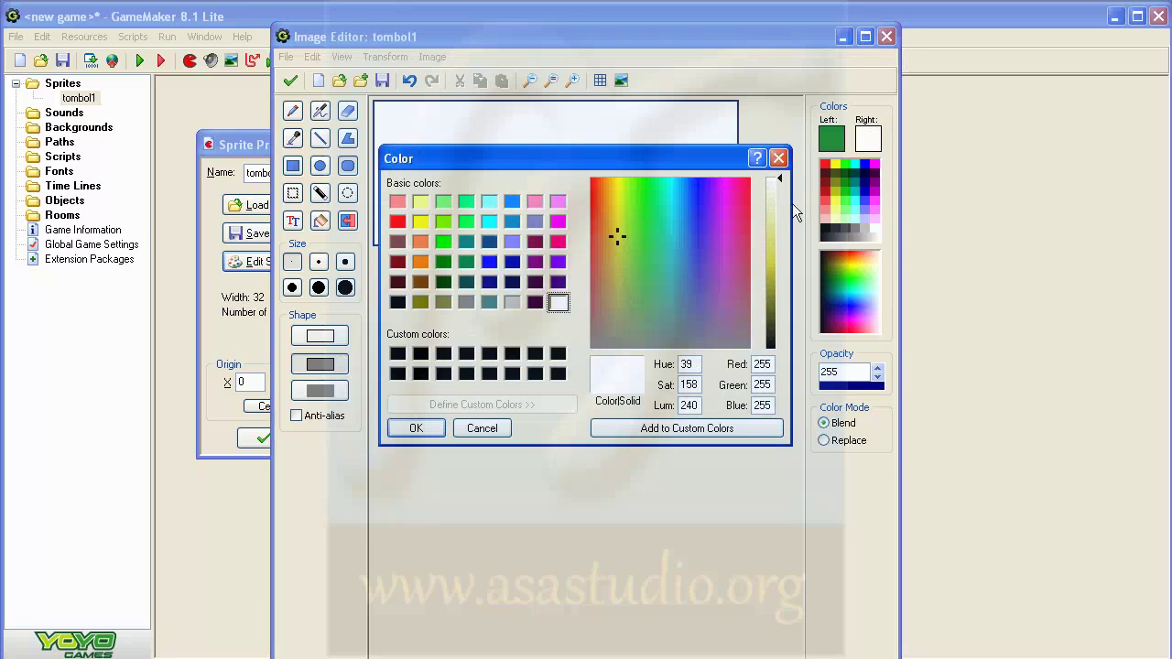
left_click(776, 237)
left_click(417, 429)
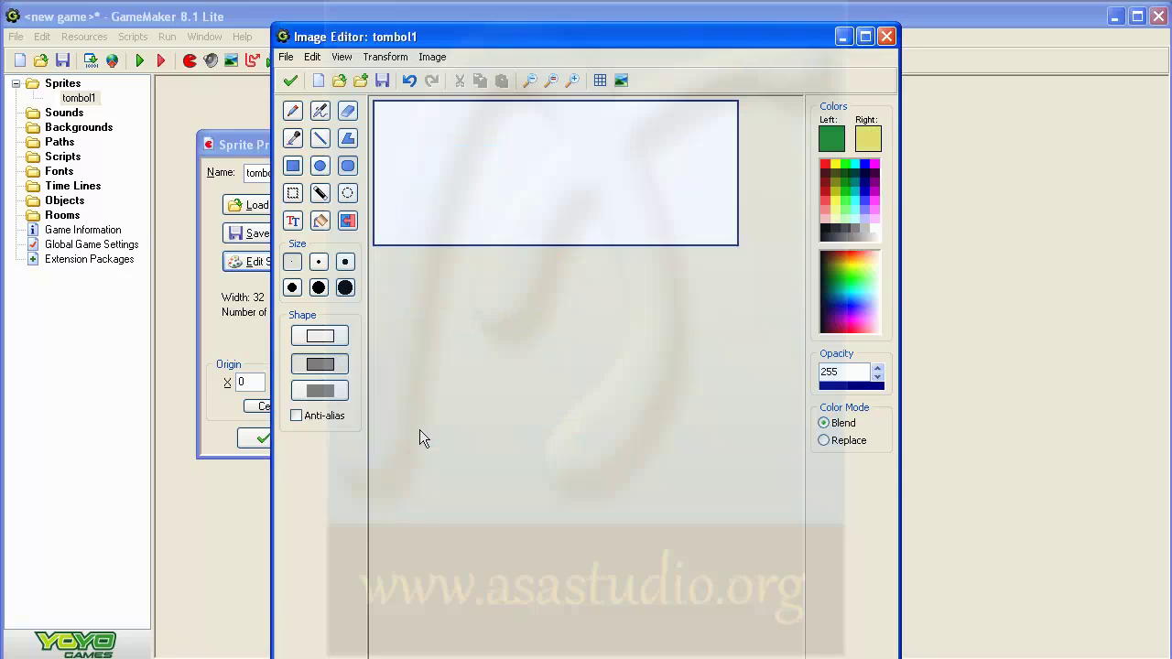
left_click_drag(392, 128, 716, 211)
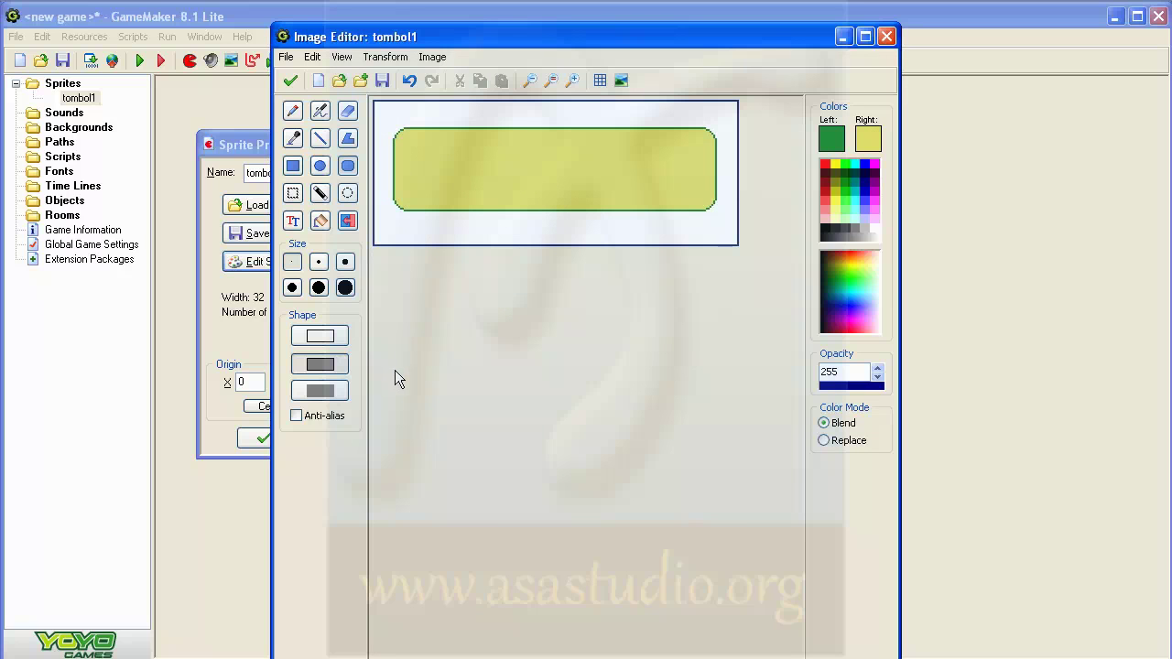
Set the Text tool's font to Tahoma Regular, size 26
left_click(292, 222)
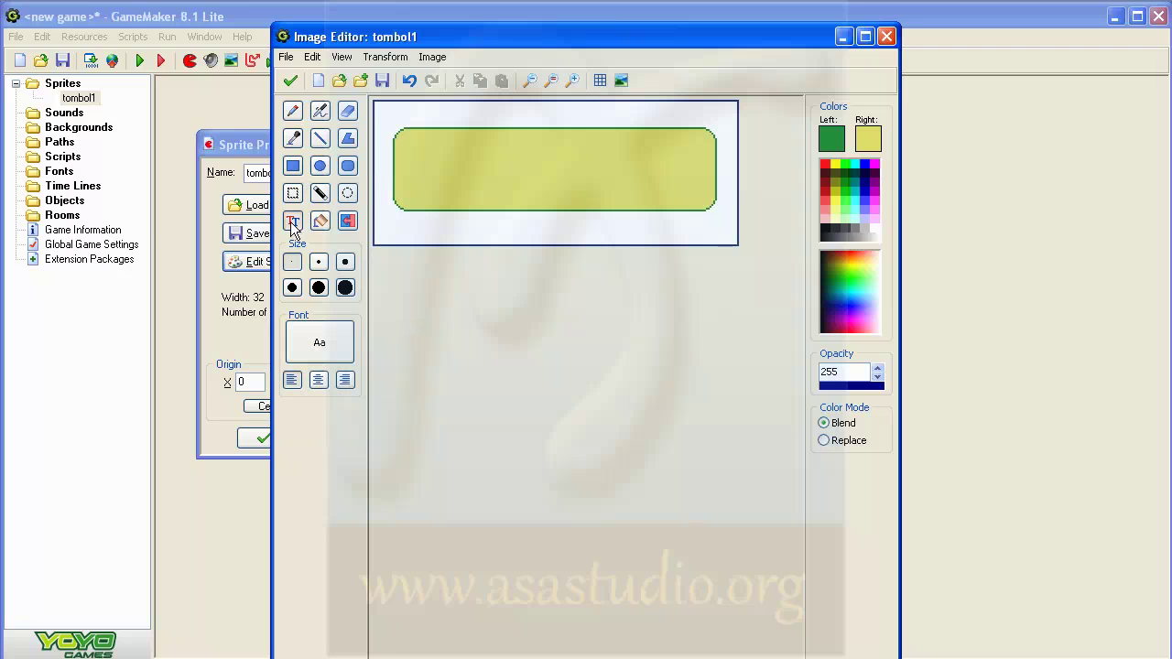
left_click(320, 349)
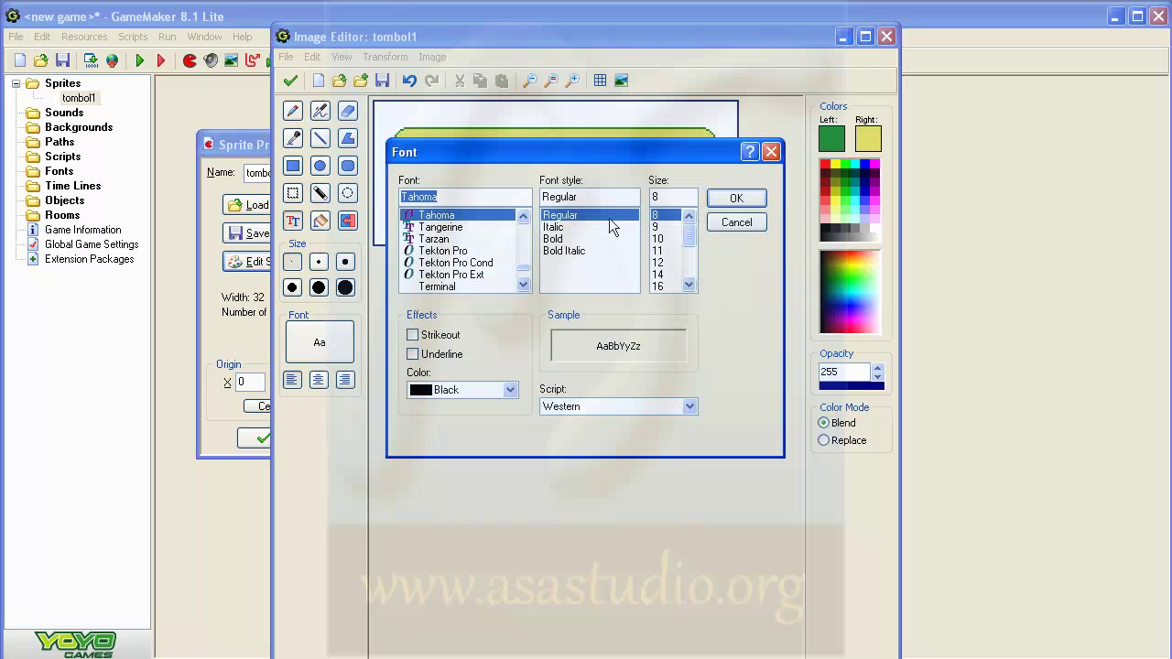
left_click_drag(693, 236, 693, 256)
left_click(661, 275)
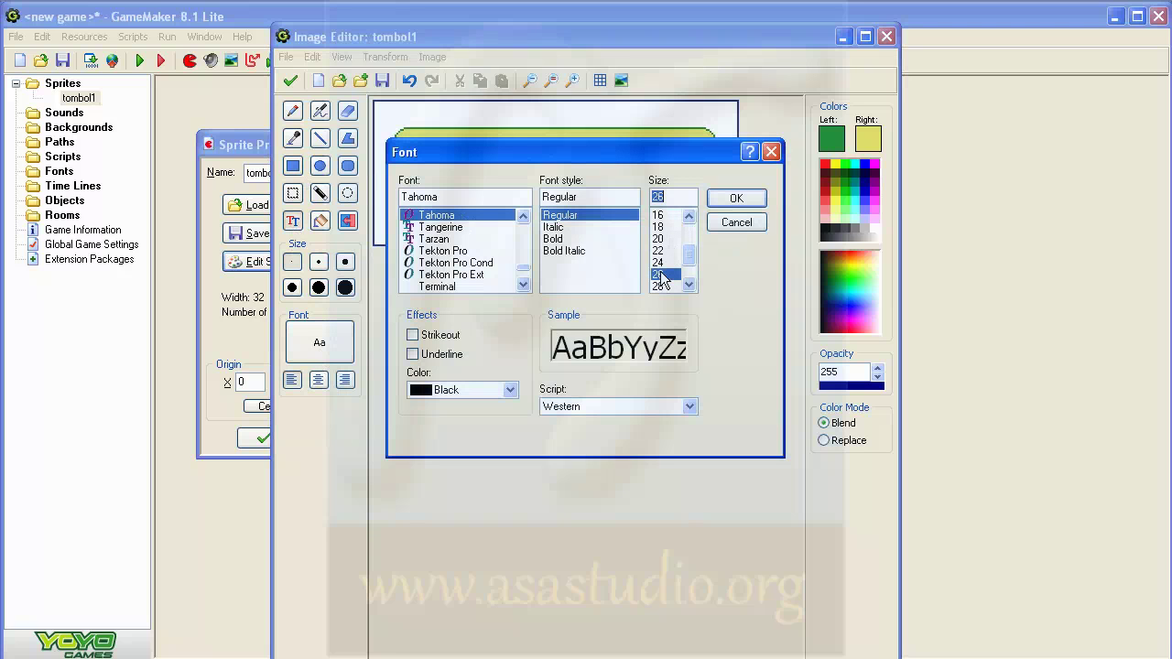
left_click(736, 199)
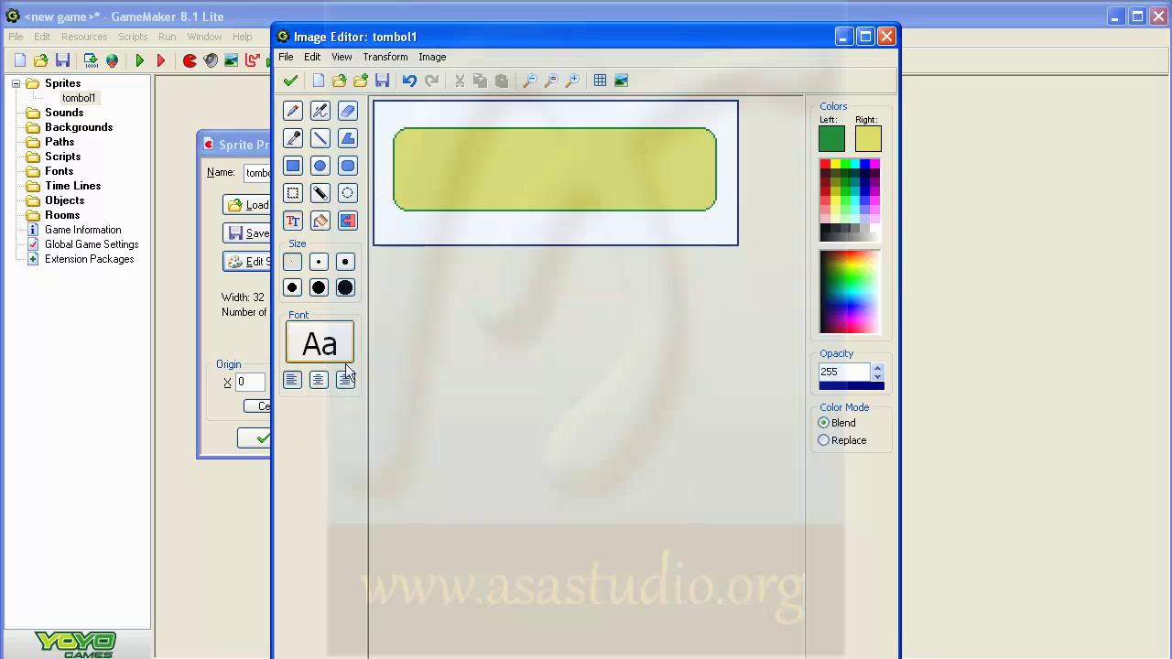
Add the text OVER in the middle of the yellow rounded rectangle and apply the finished image to the sprite
left_click(447, 156)
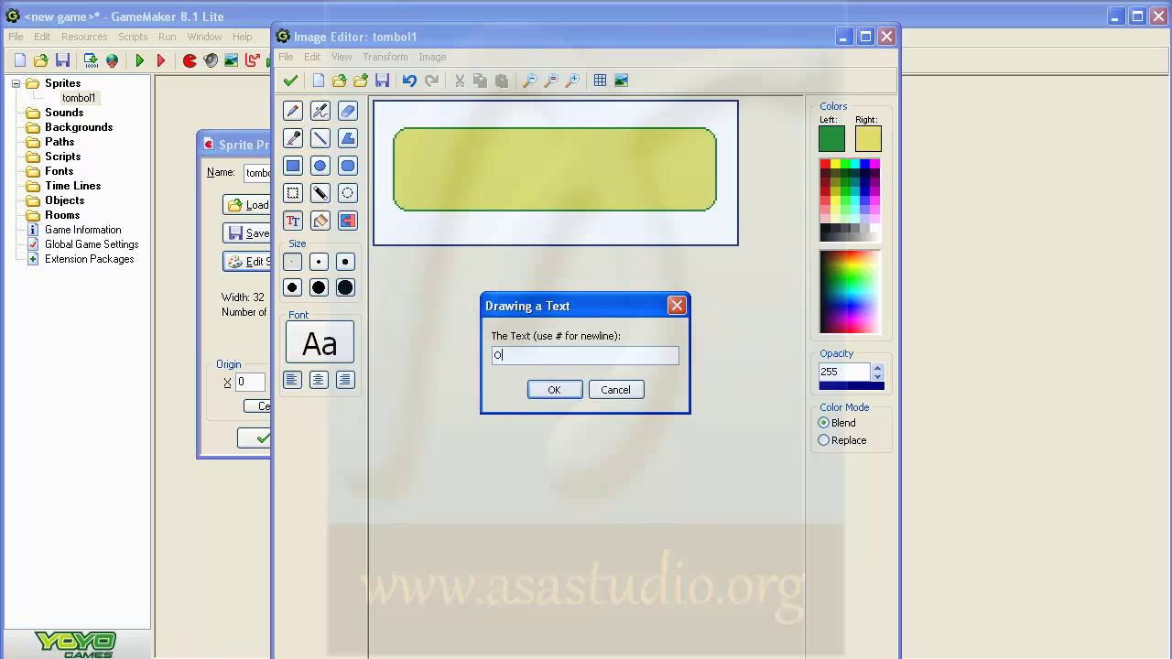
type("OVER")
left_click(556, 389)
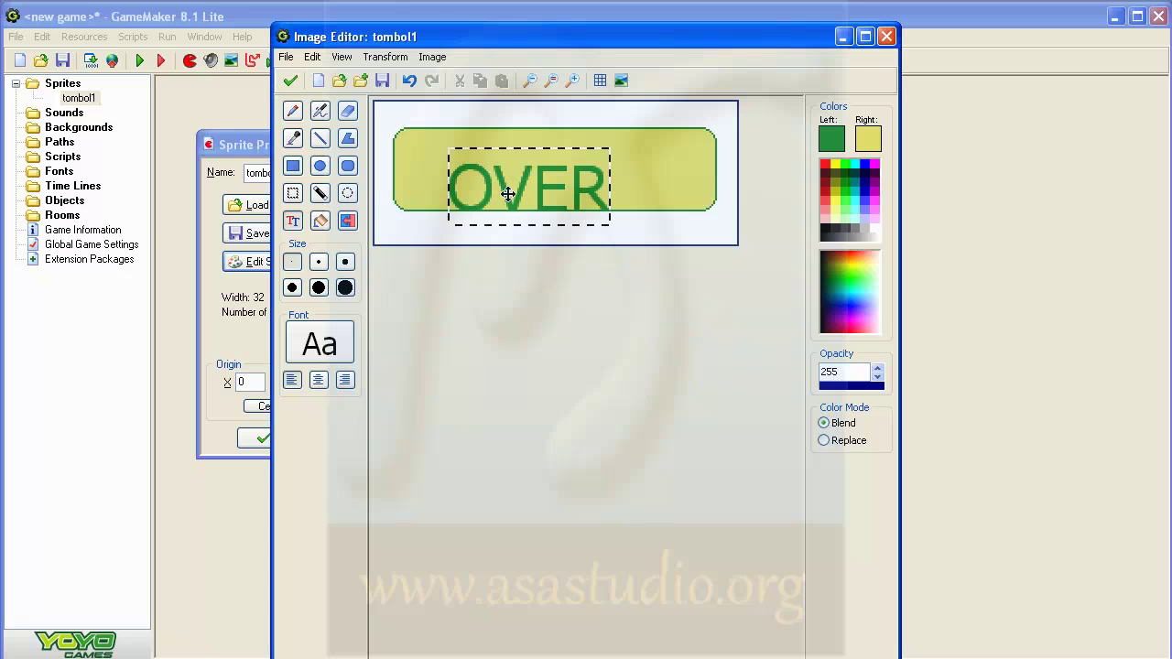
left_click_drag(507, 186, 546, 163)
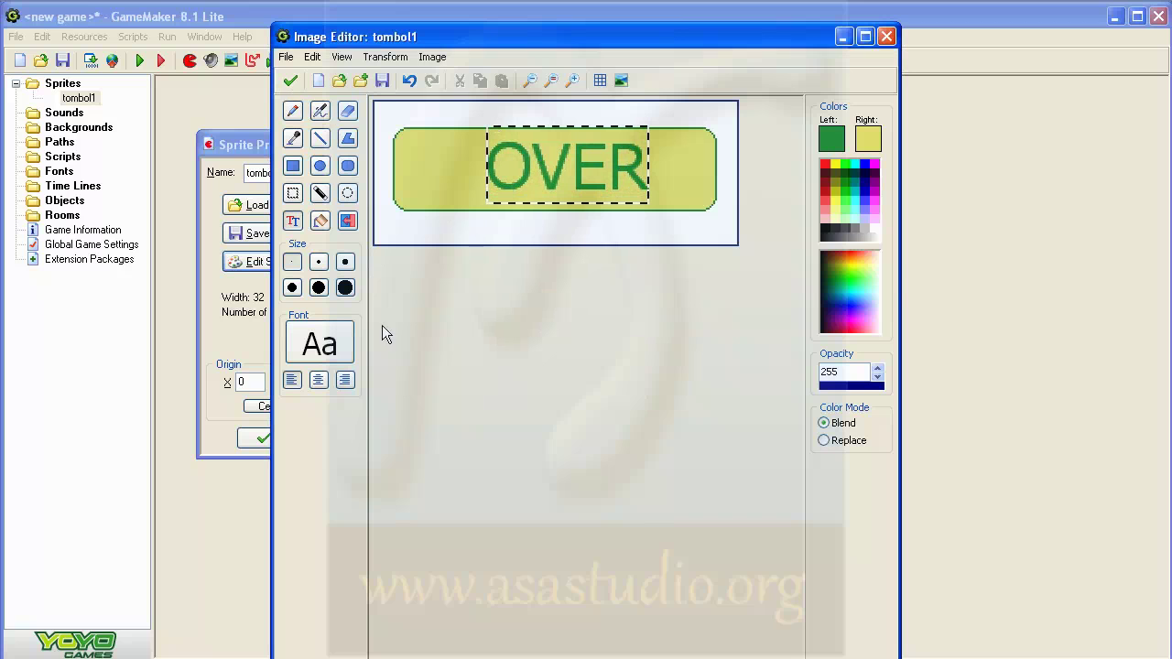
left_click(292, 81)
left_click(295, 95)
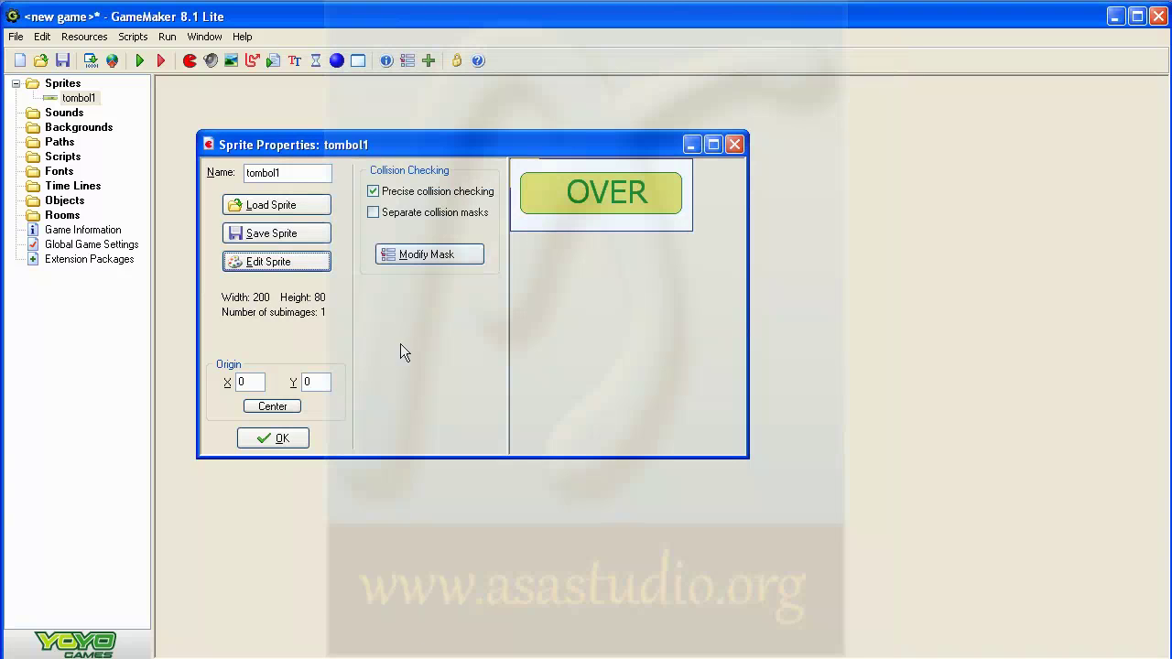
Add a second, empty frame after the OVER image in tombol1 and open it for editing
left_click(278, 264)
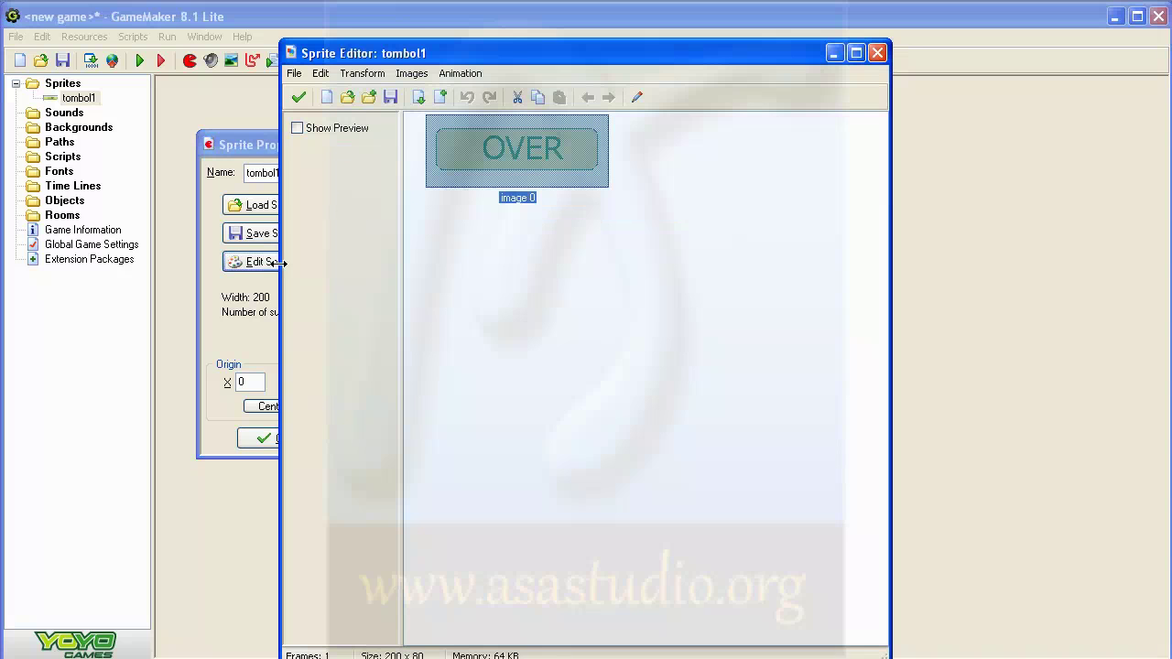
left_click(442, 97)
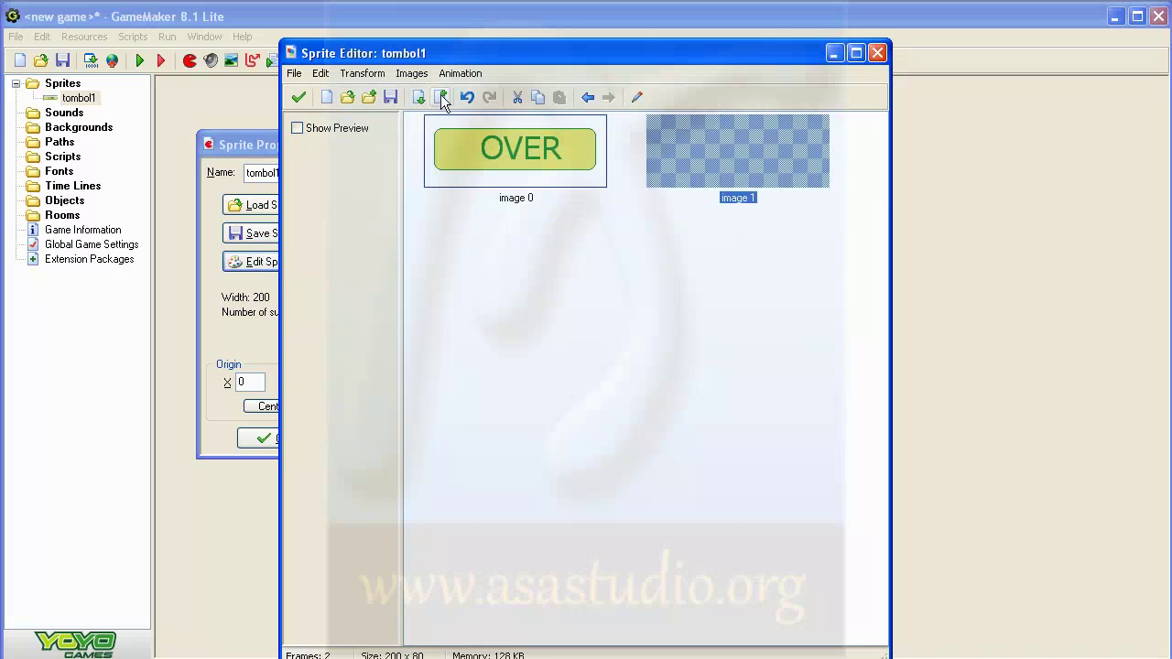
double_click(724, 142)
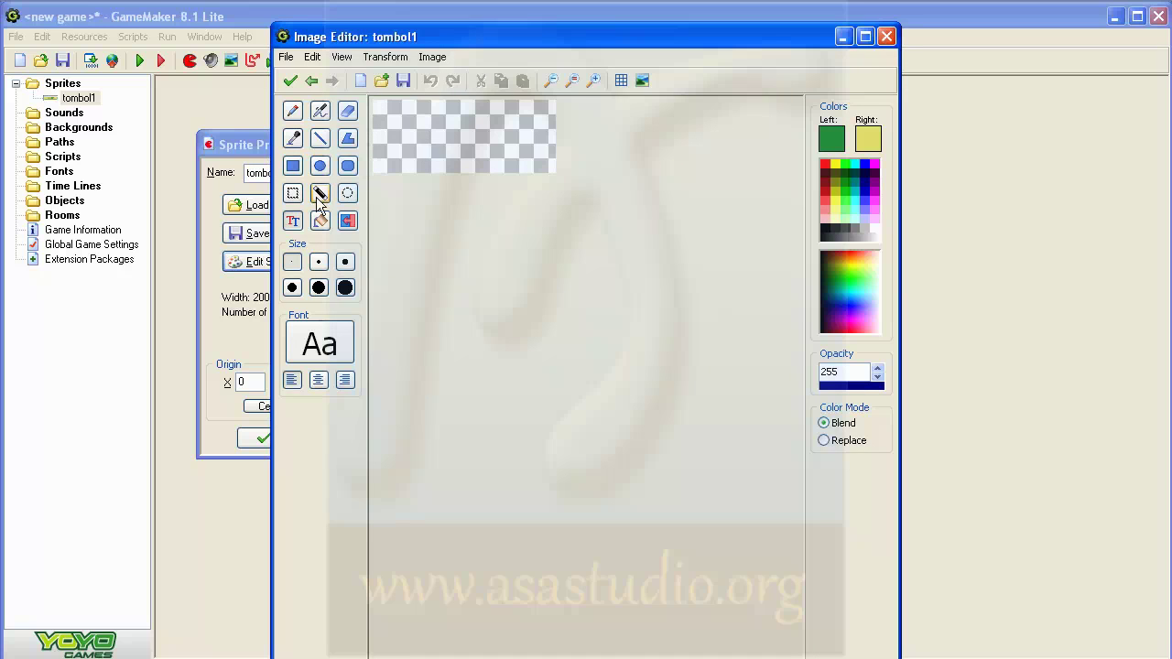
Draw a rectangle with a white outline (RGB 255, 255, 255) and pale yellow fill covering the whole empty frame
left_click(832, 138)
left_click_drag(783, 294, 783, 177)
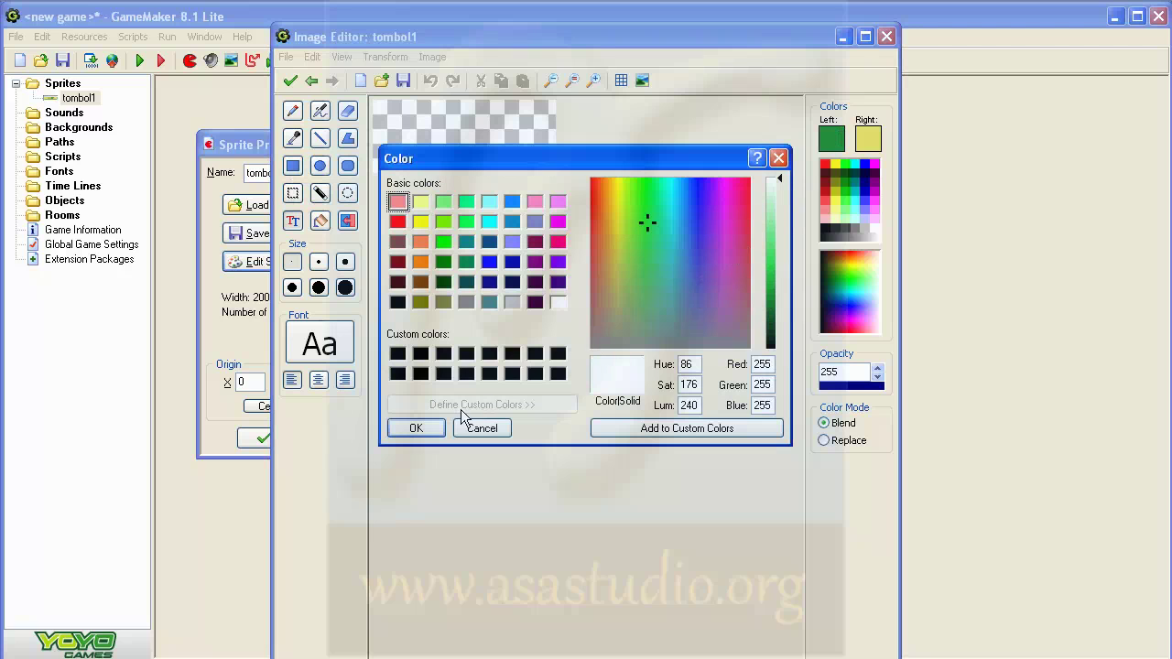
left_click(416, 428)
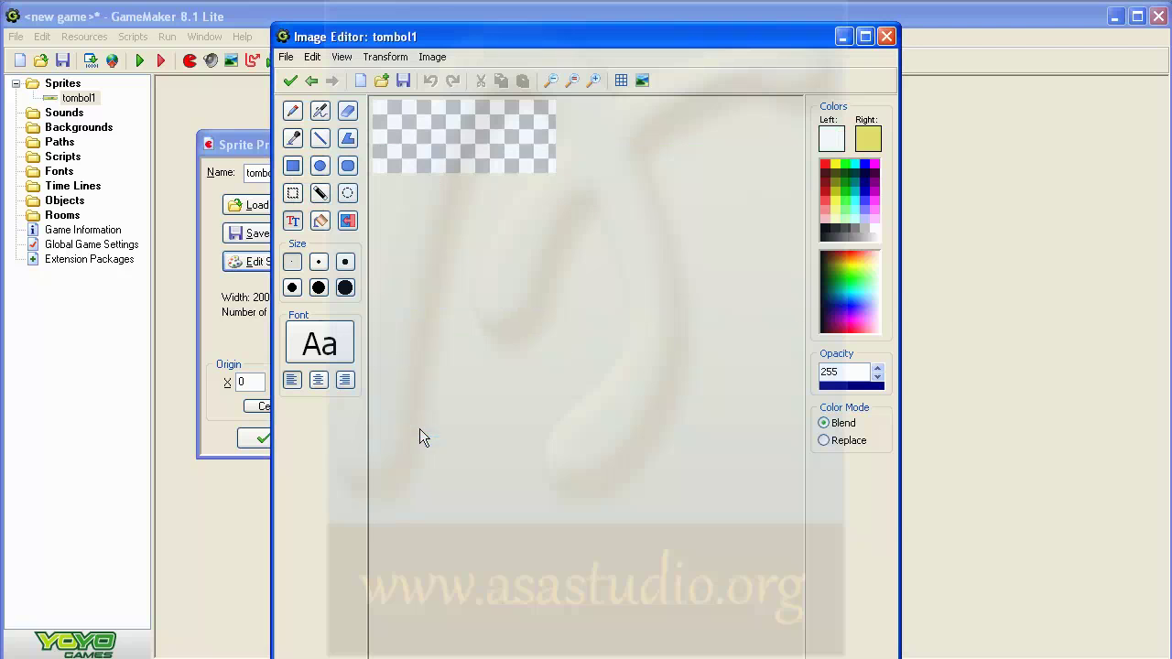
left_click(295, 166)
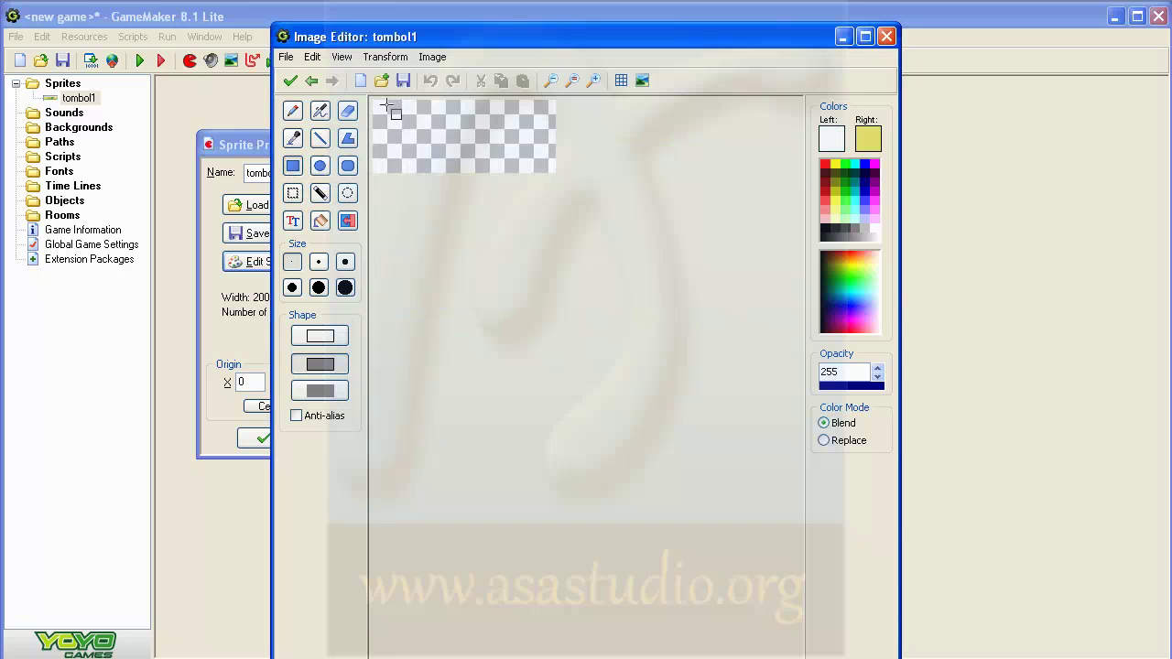
scroll(389, 108, "up", 1)
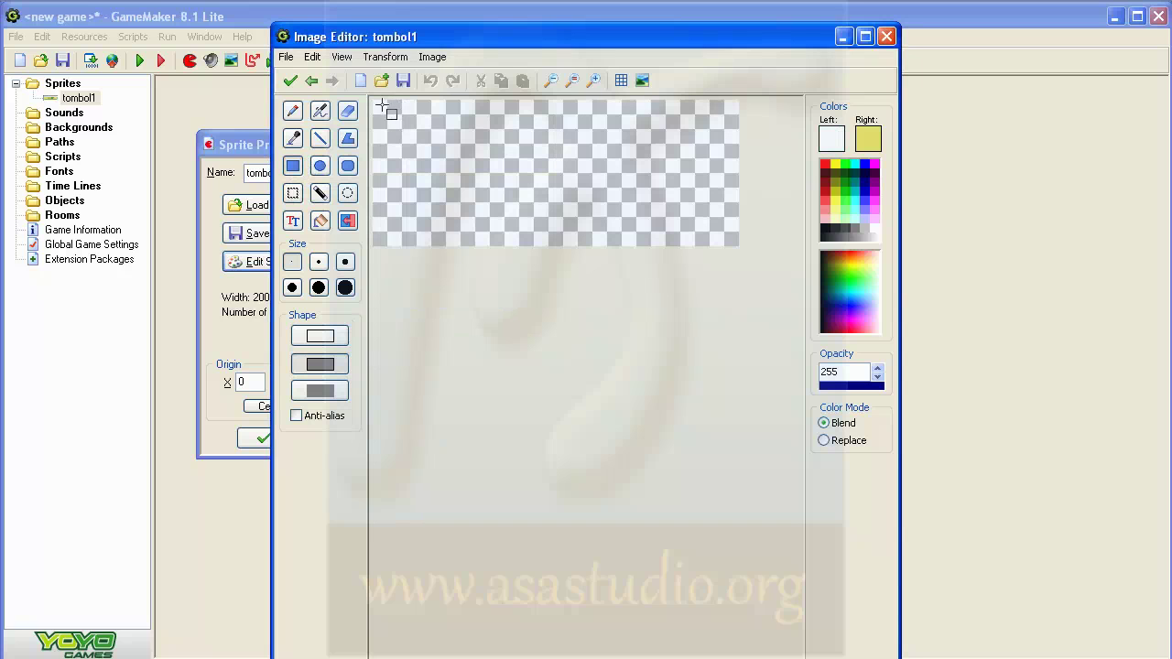
right_click_drag(372, 100, 735, 245)
right_click_drag(738, 246, 737, 244)
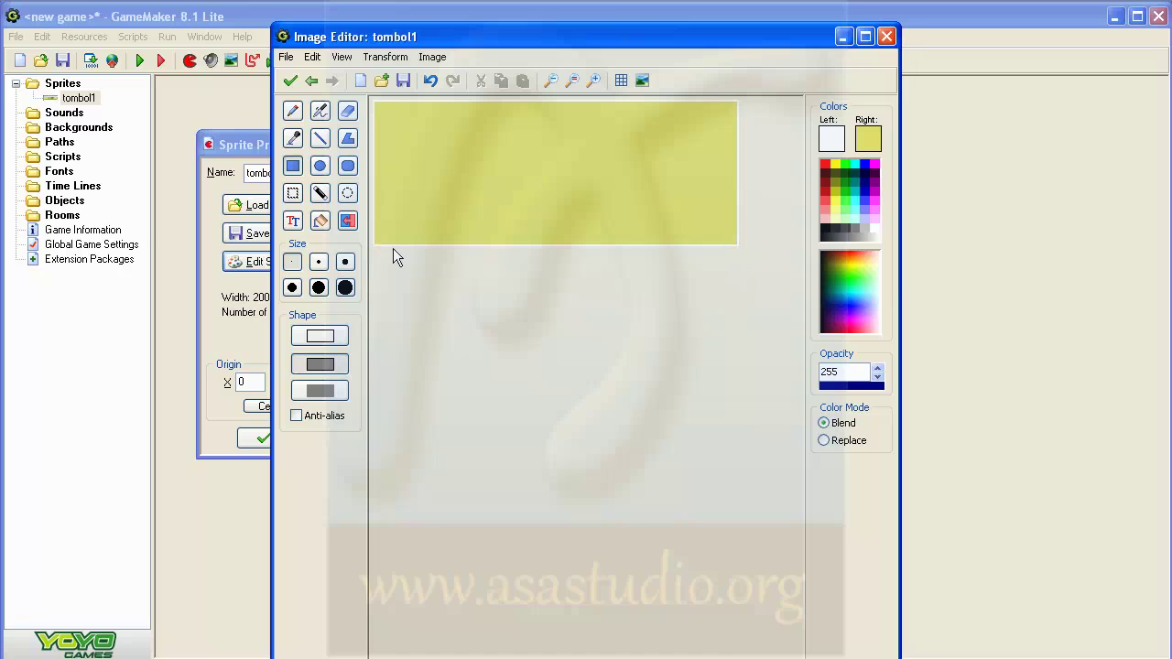
Draw a rounded rectangle with a green outline (RGB 48, 214, 39) and light blue fill (RGB 113, 202, 221) inside the yellow area
left_click(348, 168)
left_click(833, 142)
left_click_drag(673, 250, 644, 231)
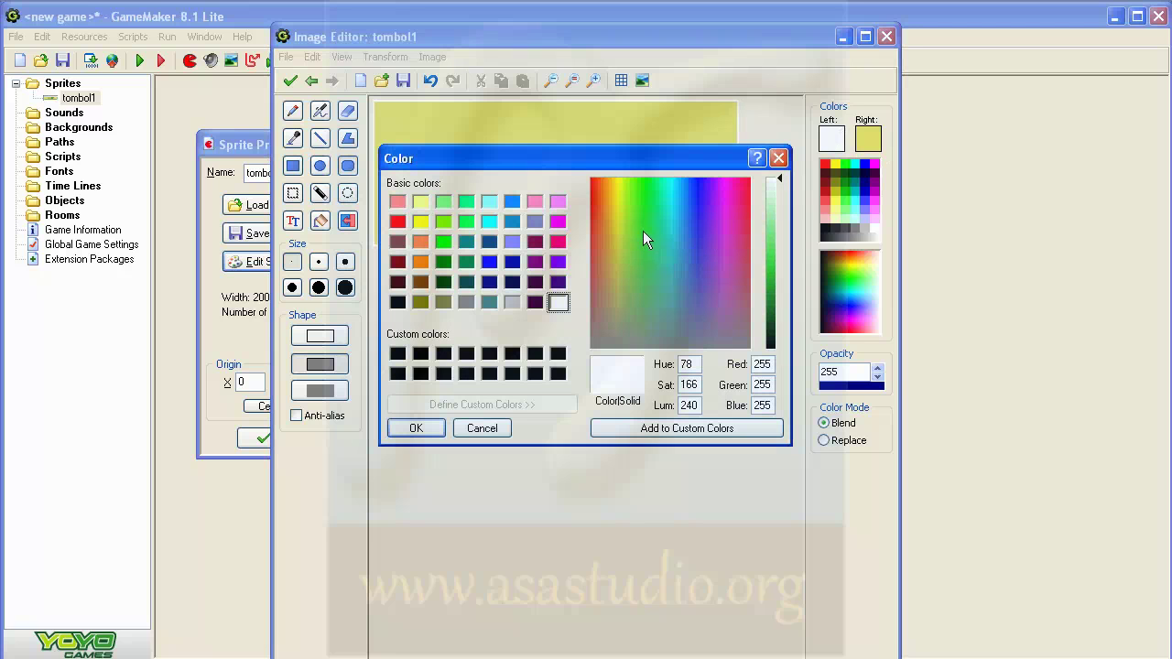
left_click(776, 263)
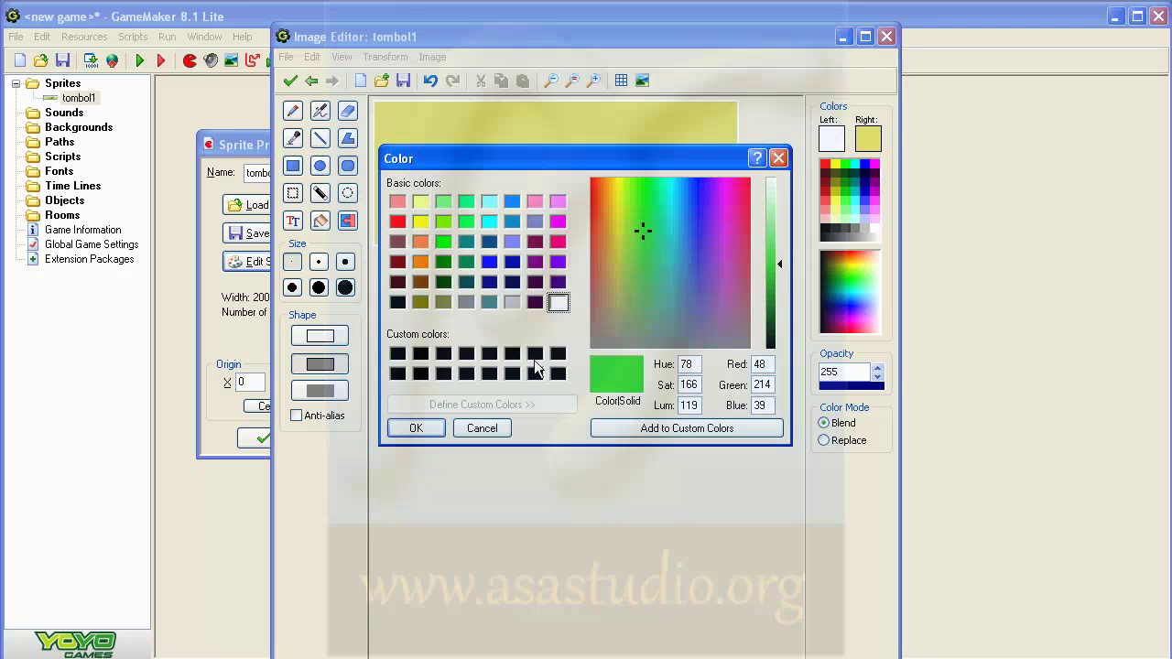
left_click(417, 428)
left_click(874, 138)
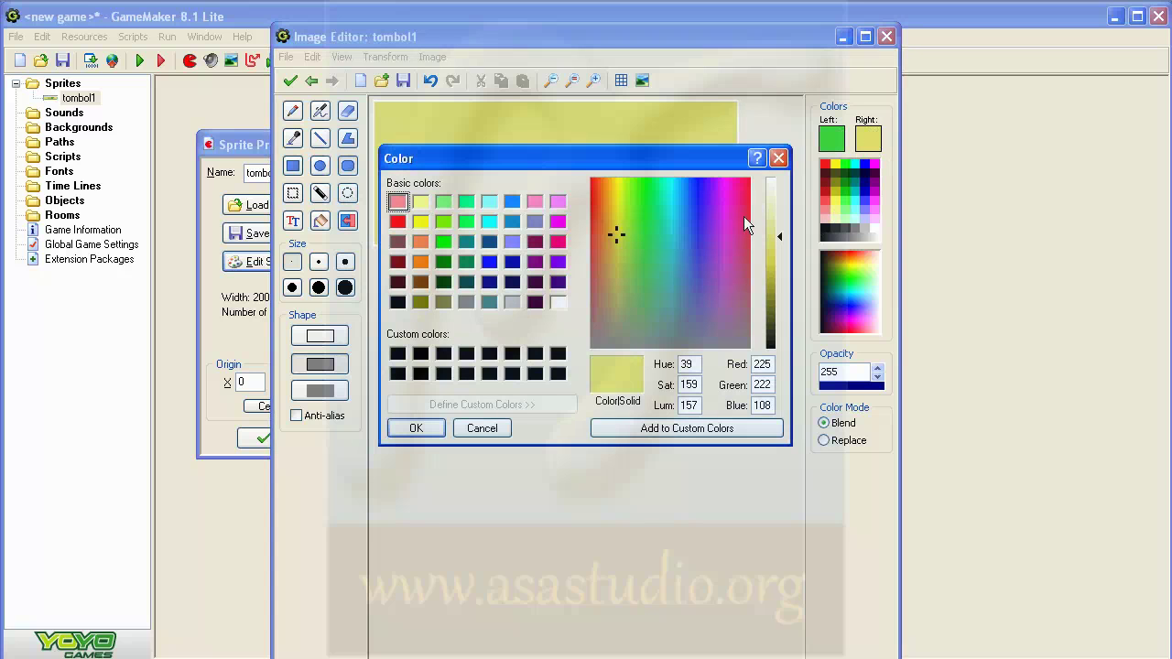
left_click(676, 243)
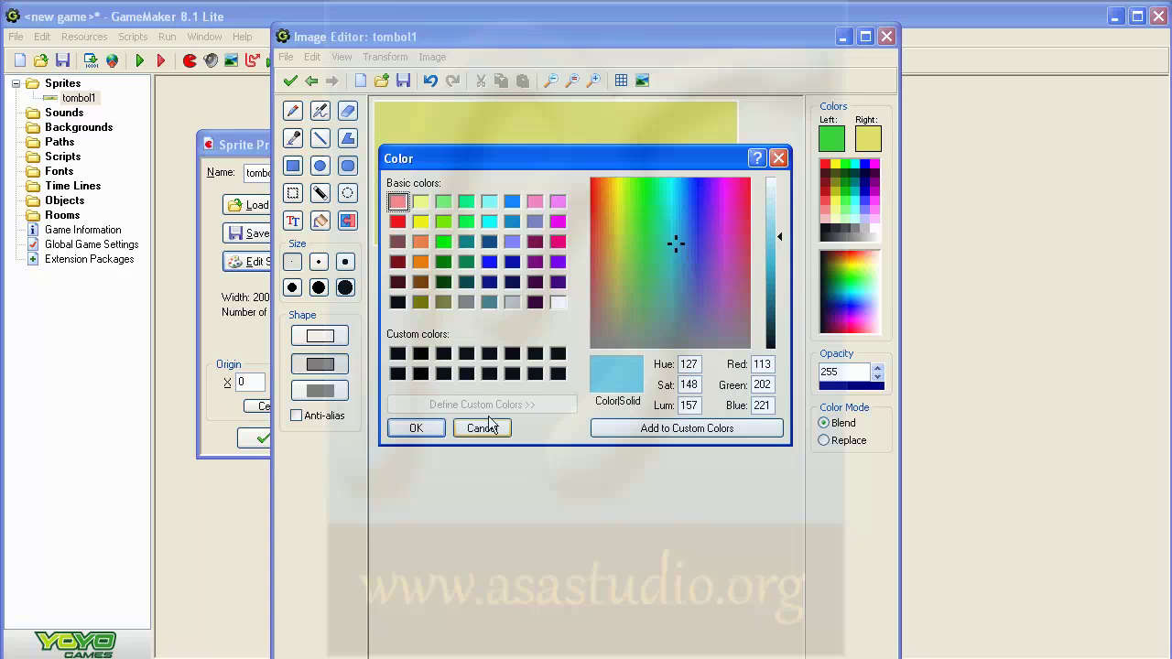
left_click(416, 427)
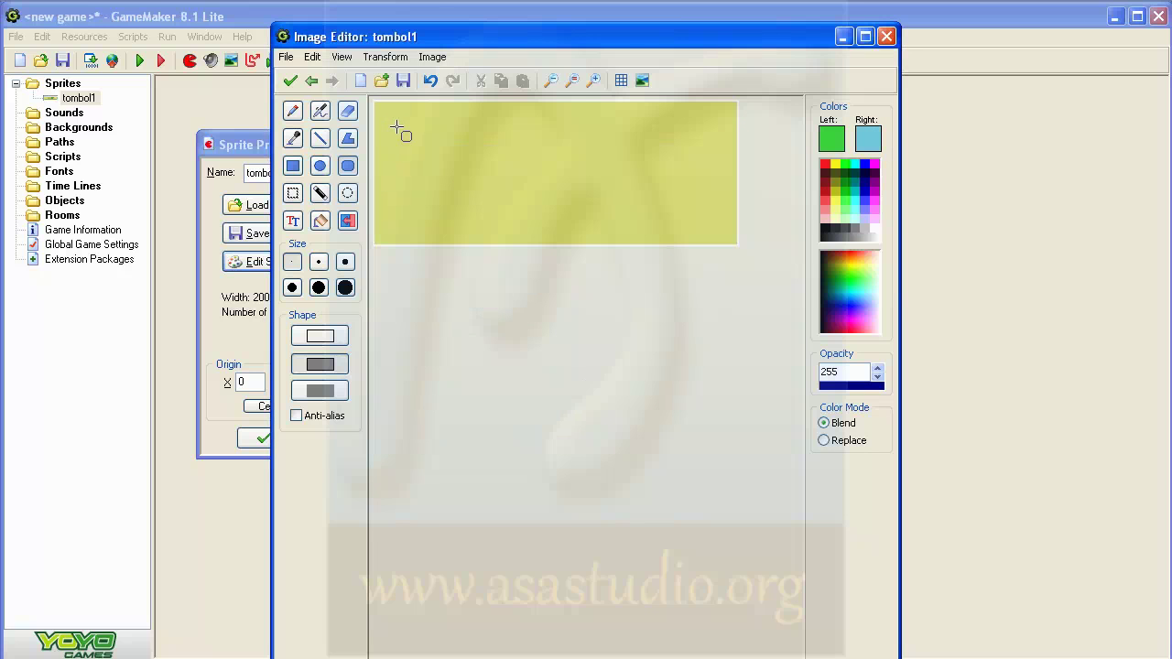
left_click_drag(396, 126, 714, 209)
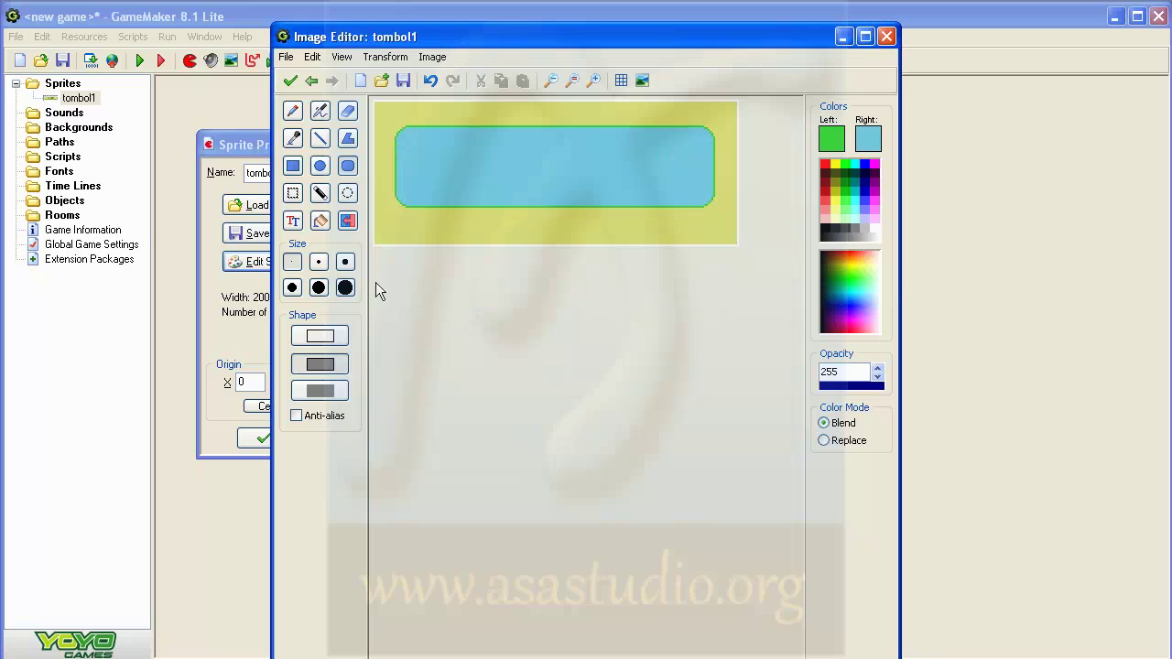
Add the text LEAVE in green in the middle of the blue rounded rectangle
left_click(293, 221)
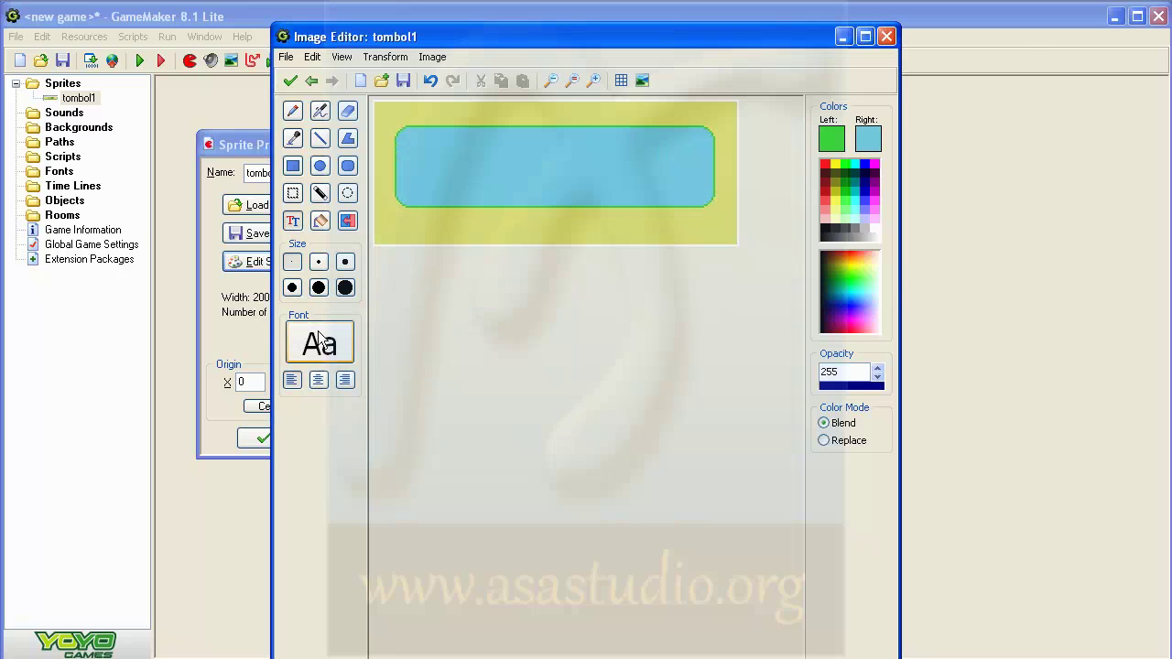
left_click(502, 167)
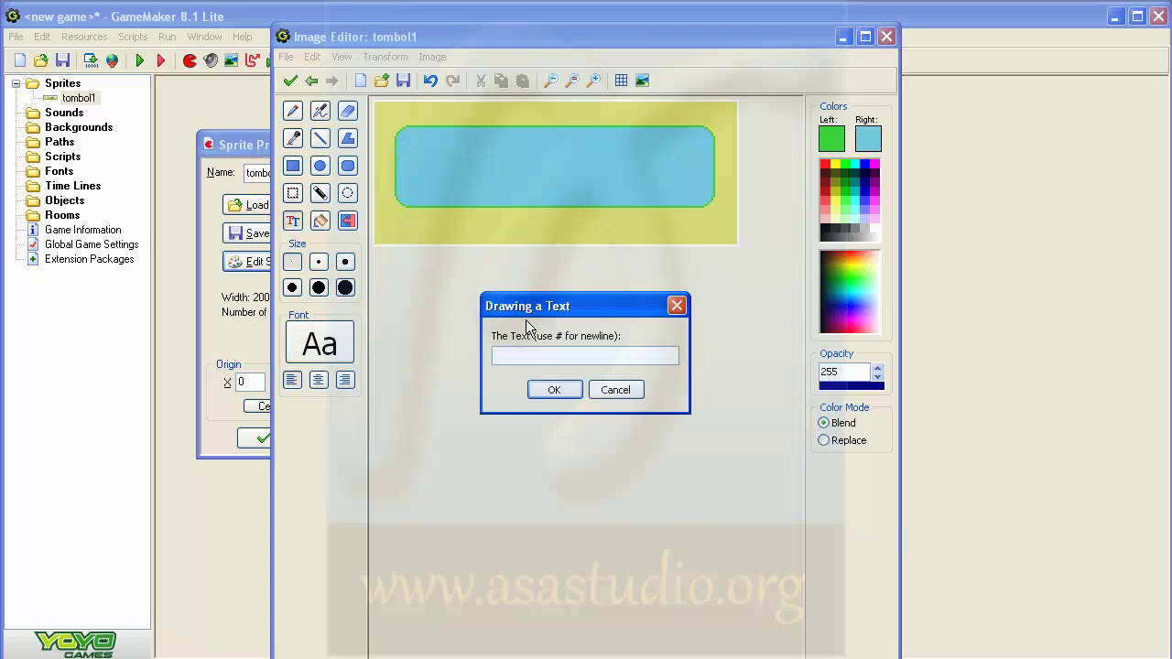
type("LEAV")
left_click(555, 390)
left_click_drag(601, 196, 575, 177)
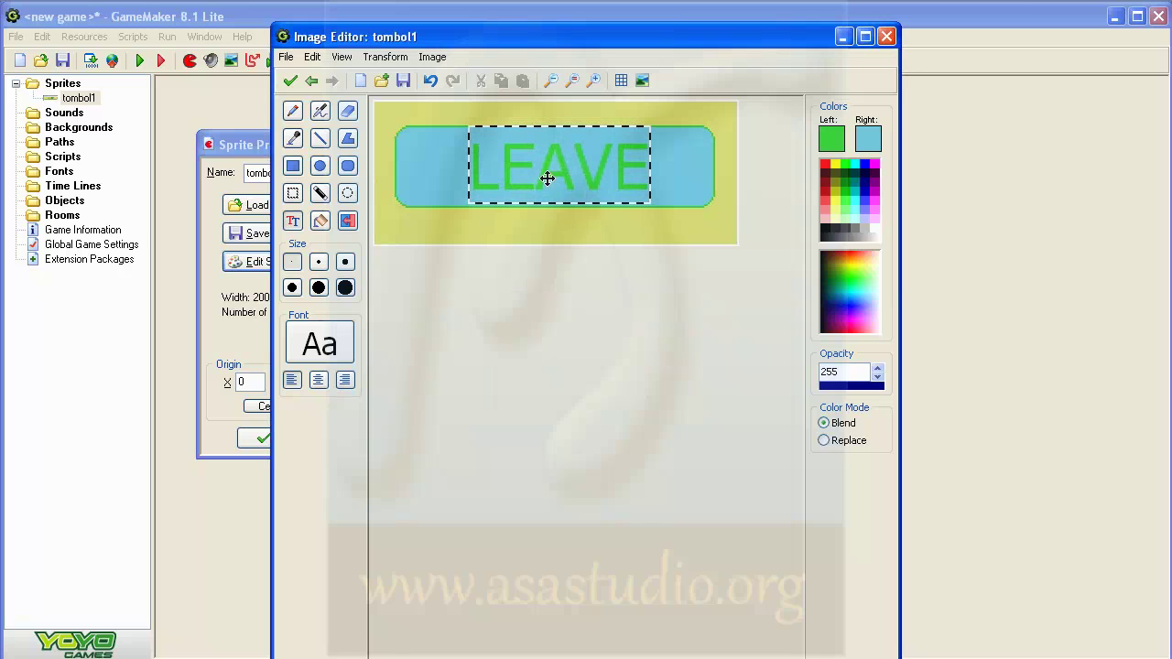
Apply the finished LEAVE frame to the tombol1 sprite and close the sprite's properties with the changes kept
left_click(289, 83)
left_click(296, 96)
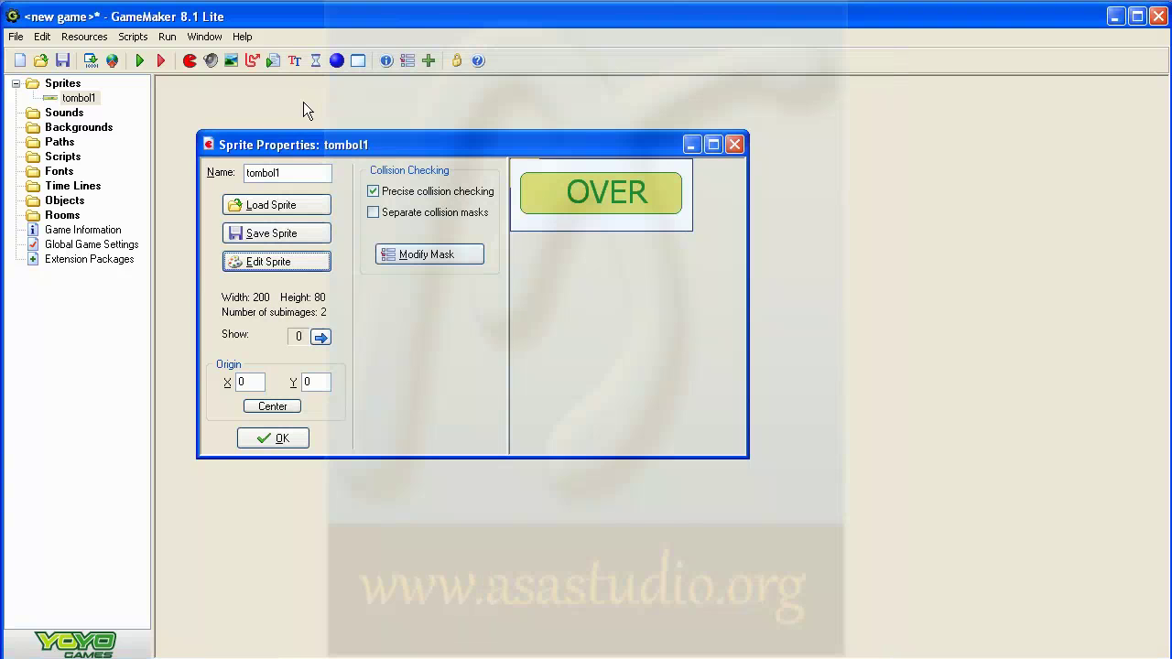
left_click(258, 439)
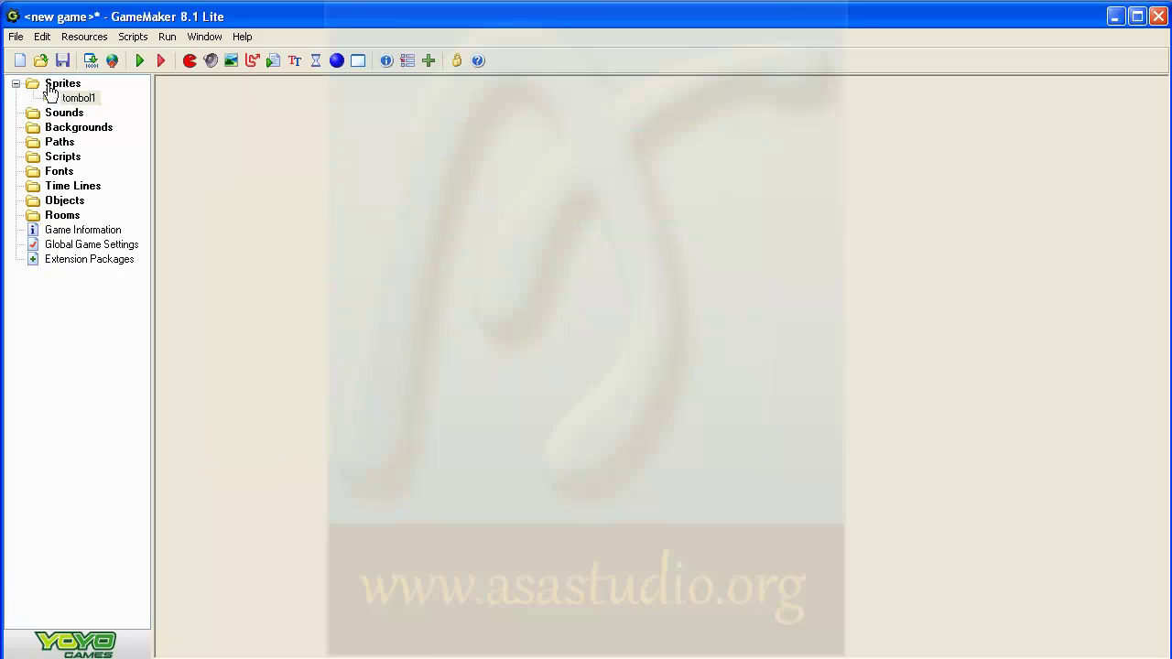
Create an object named tombol1 and assign the tombol1 sprite to it
right_click(66, 202)
left_click(96, 218)
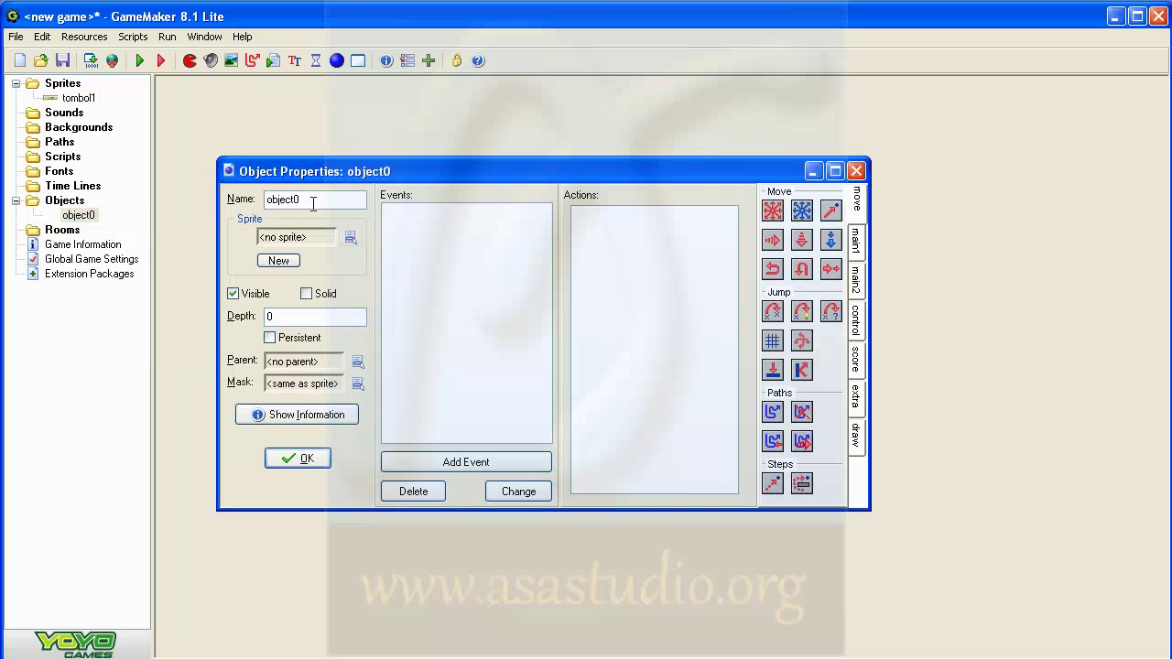
type("t")
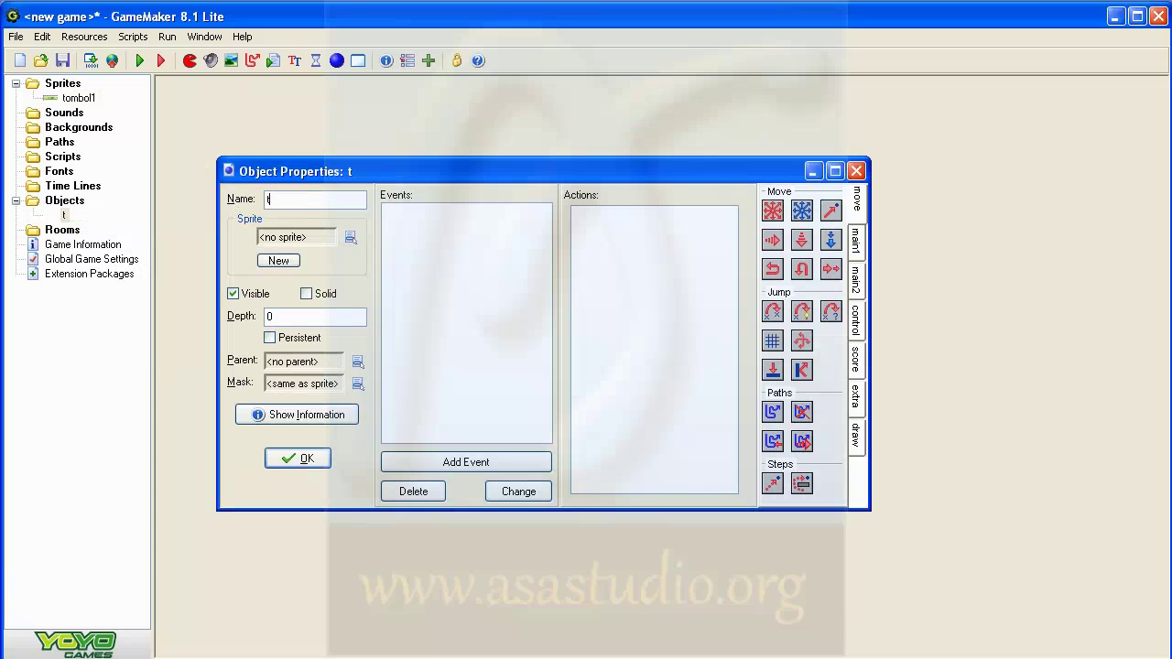
type("ombol1")
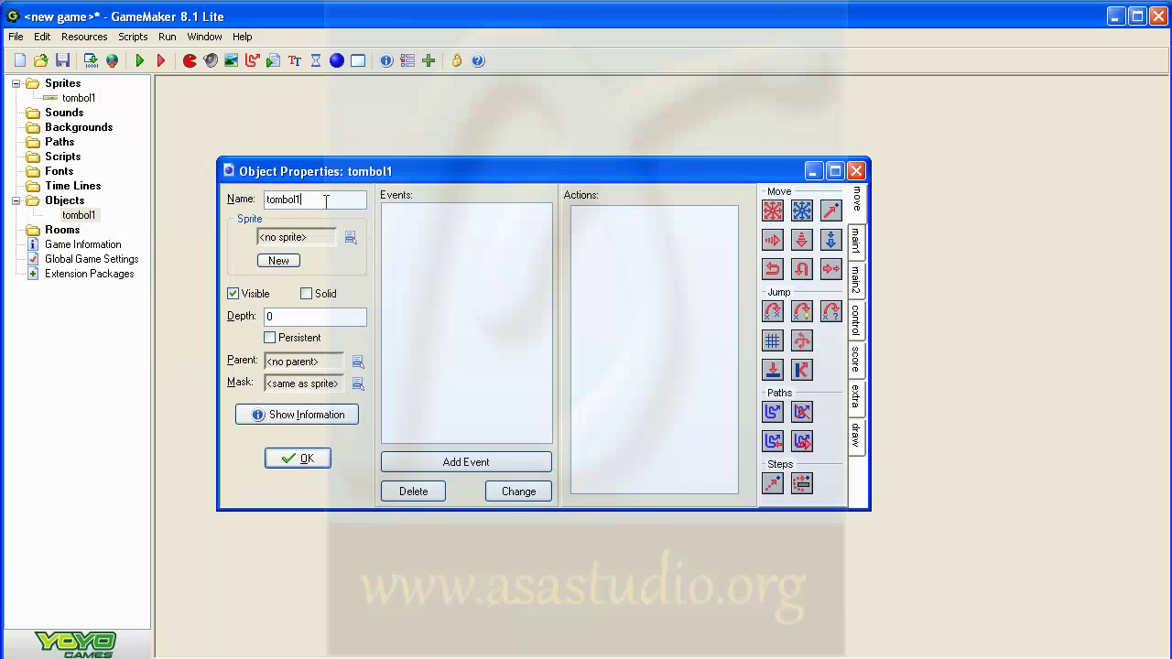
left_click(350, 237)
left_click(389, 266)
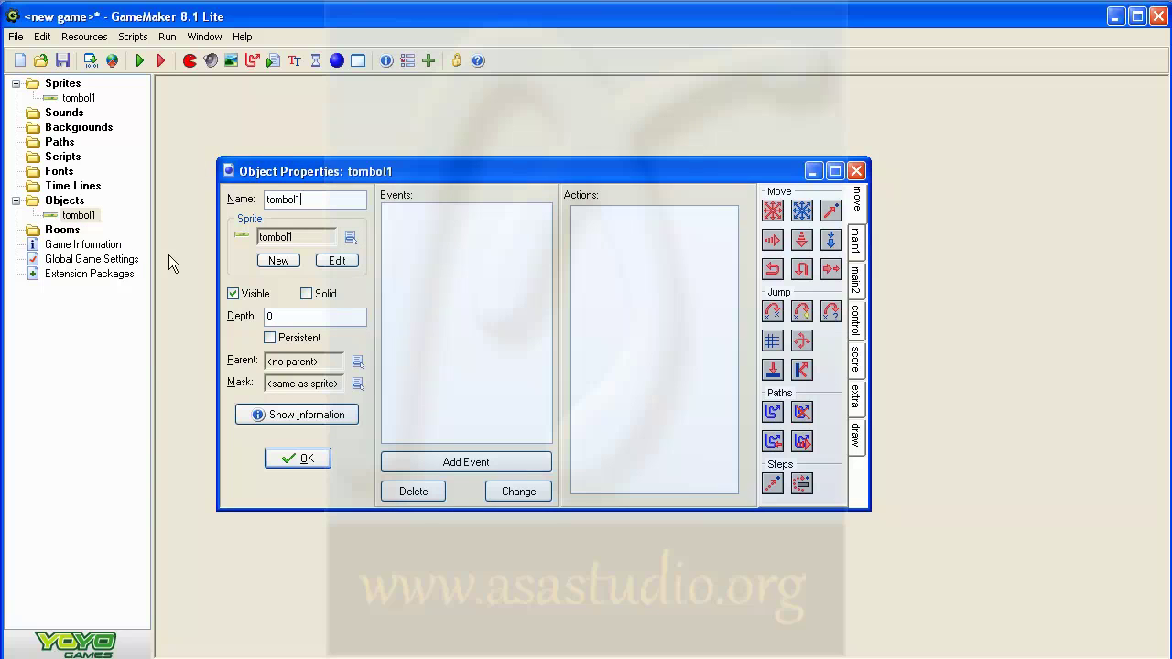
Create a room and place one tombol1 object near the middle of its grid
right_click(62, 231)
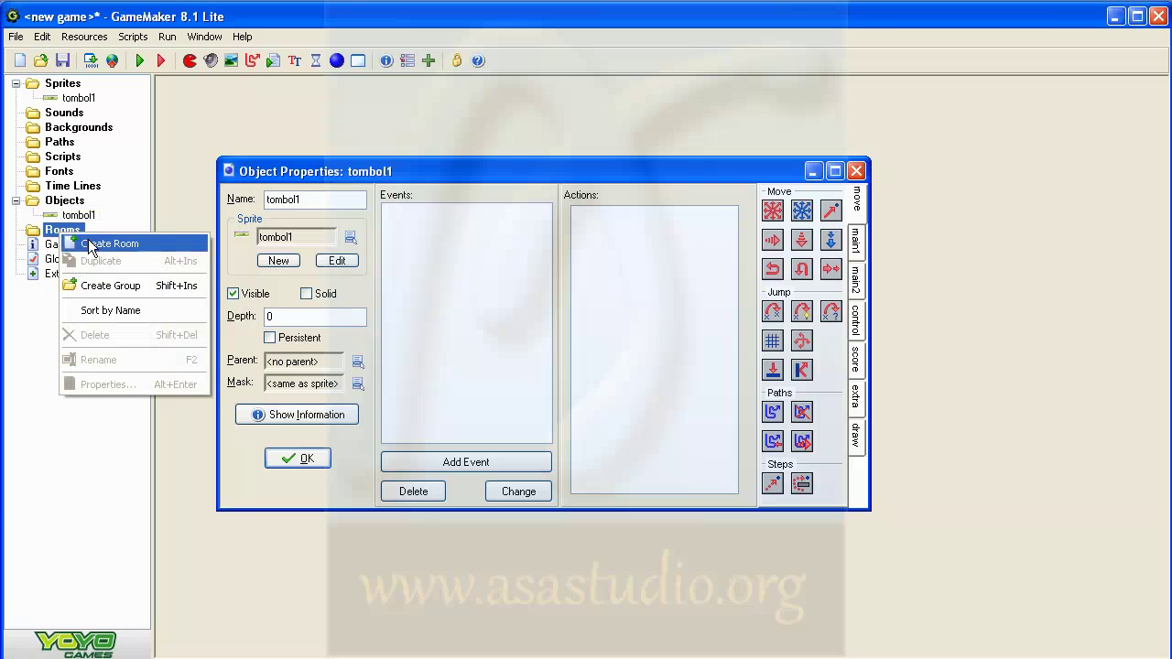
left_click(95, 244)
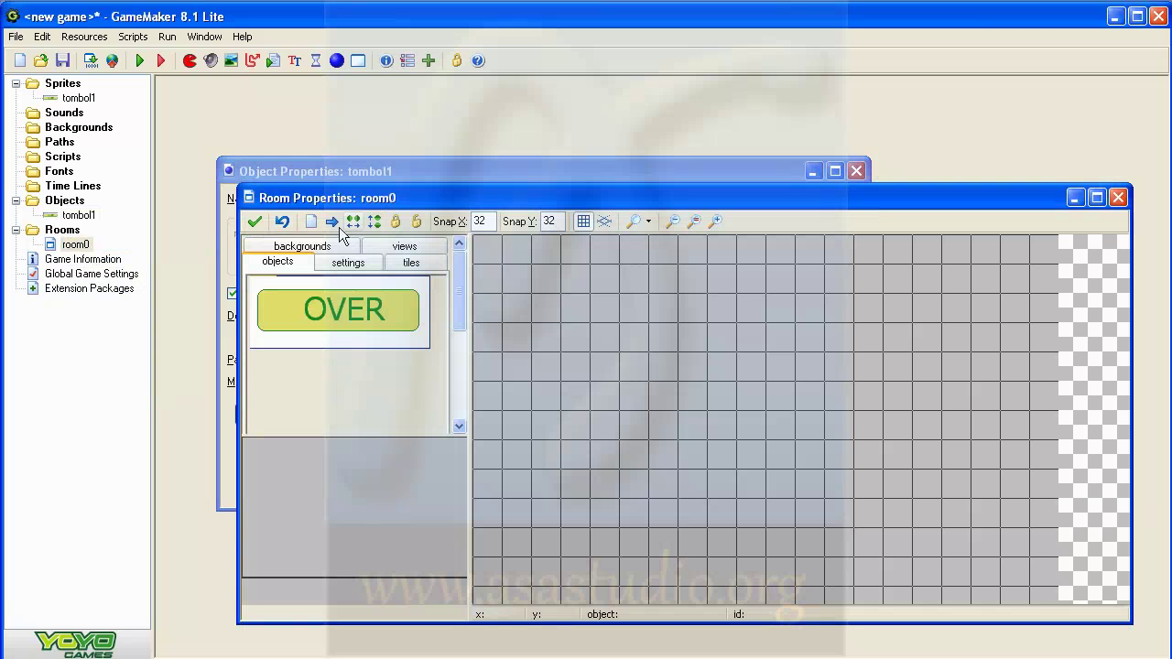
left_click_drag(405, 198, 348, 108)
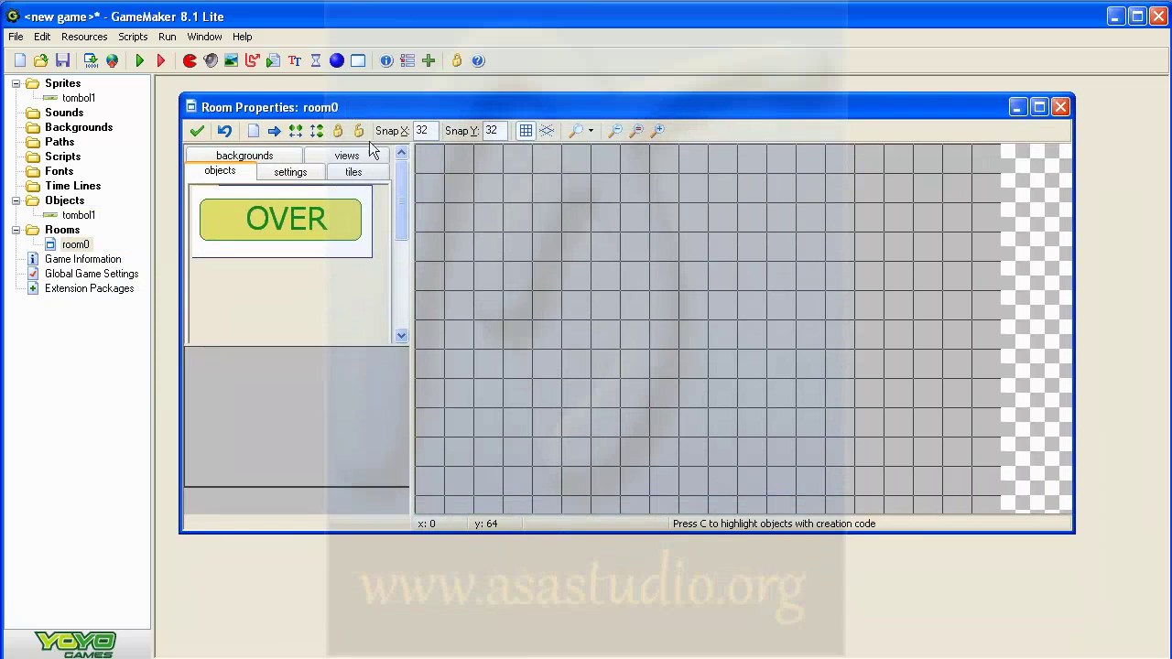
left_click(665, 288)
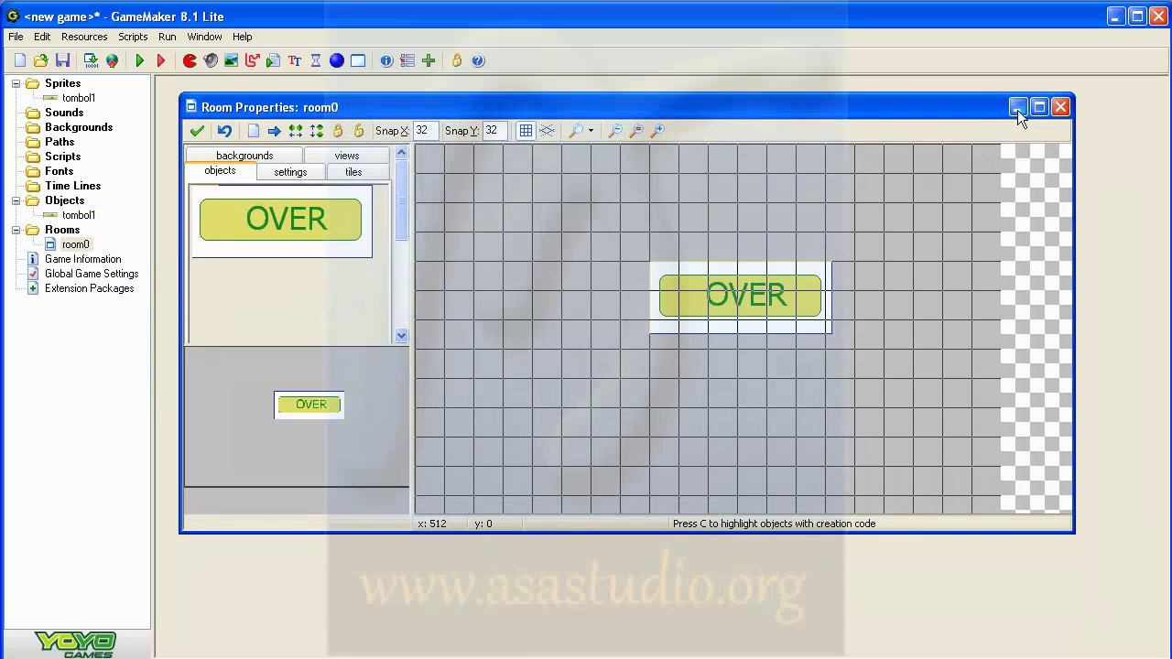
Add a Create event to the tombol1 object and give it an Execute Code action
double_click(71, 217)
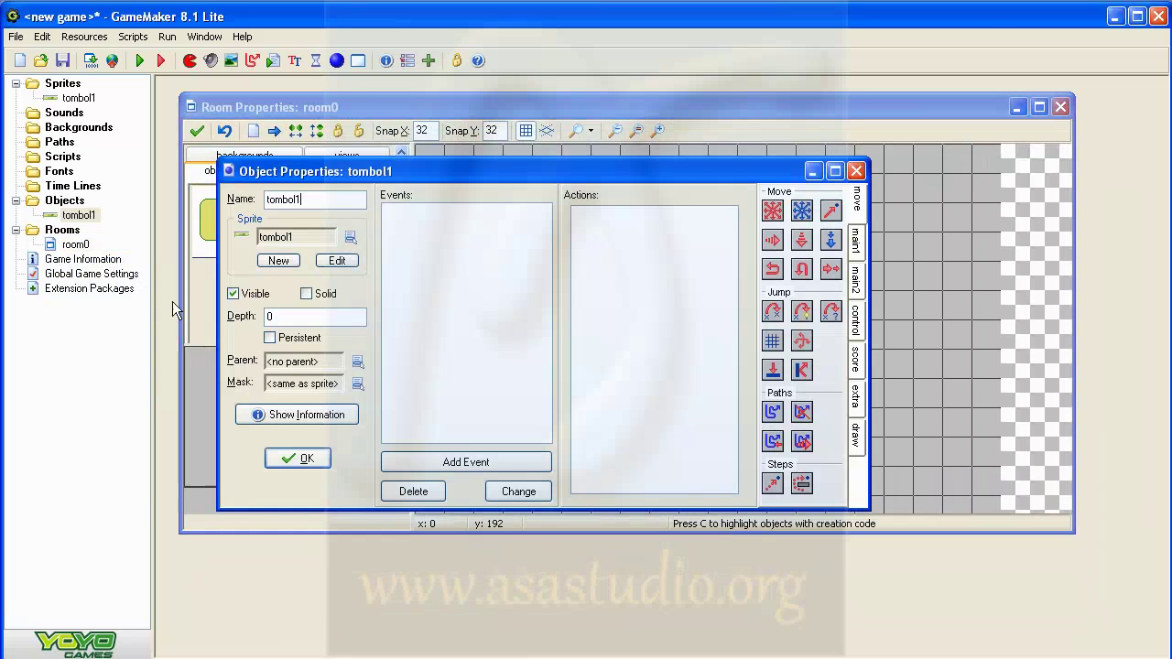
left_click(444, 465)
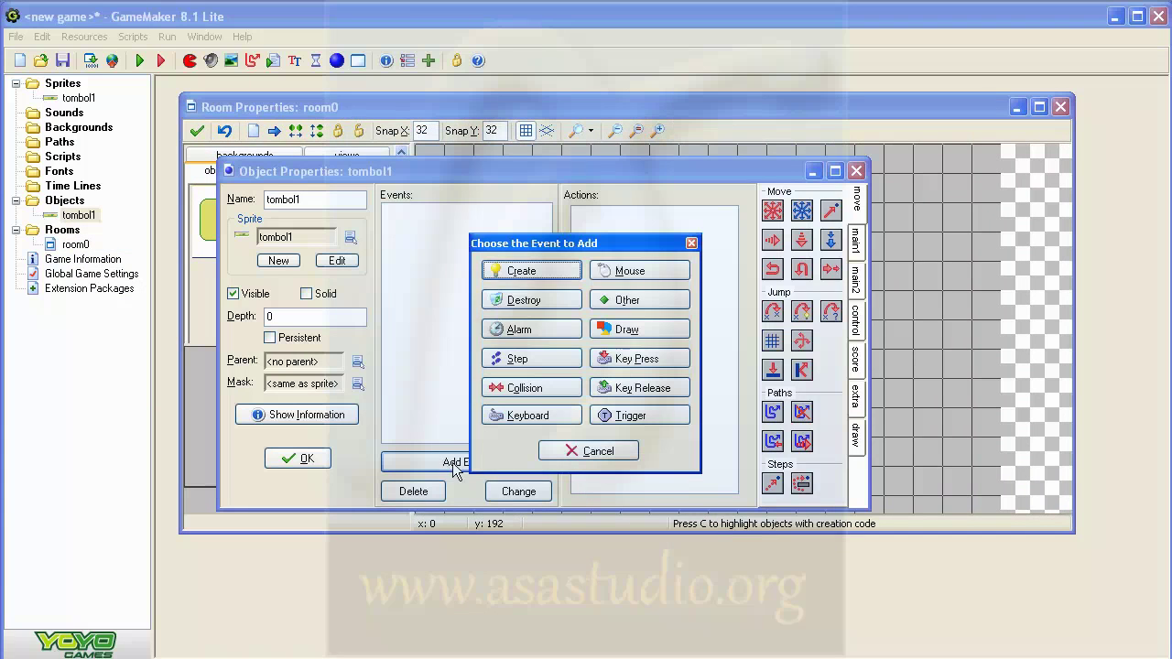
left_click(531, 271)
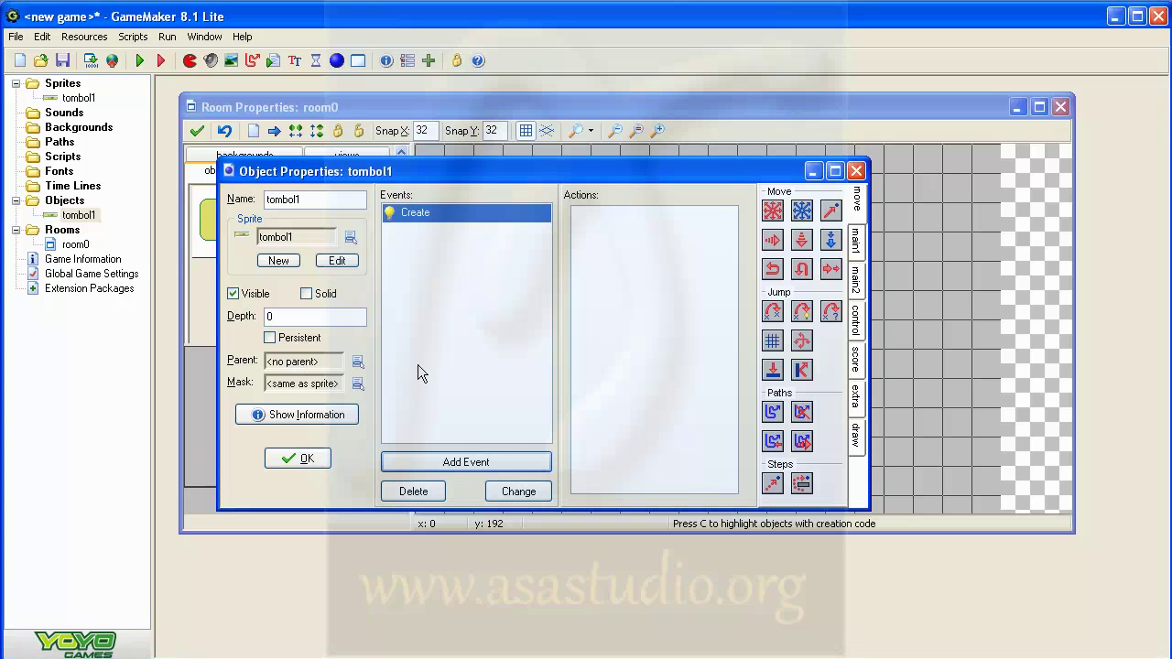
left_click(858, 245)
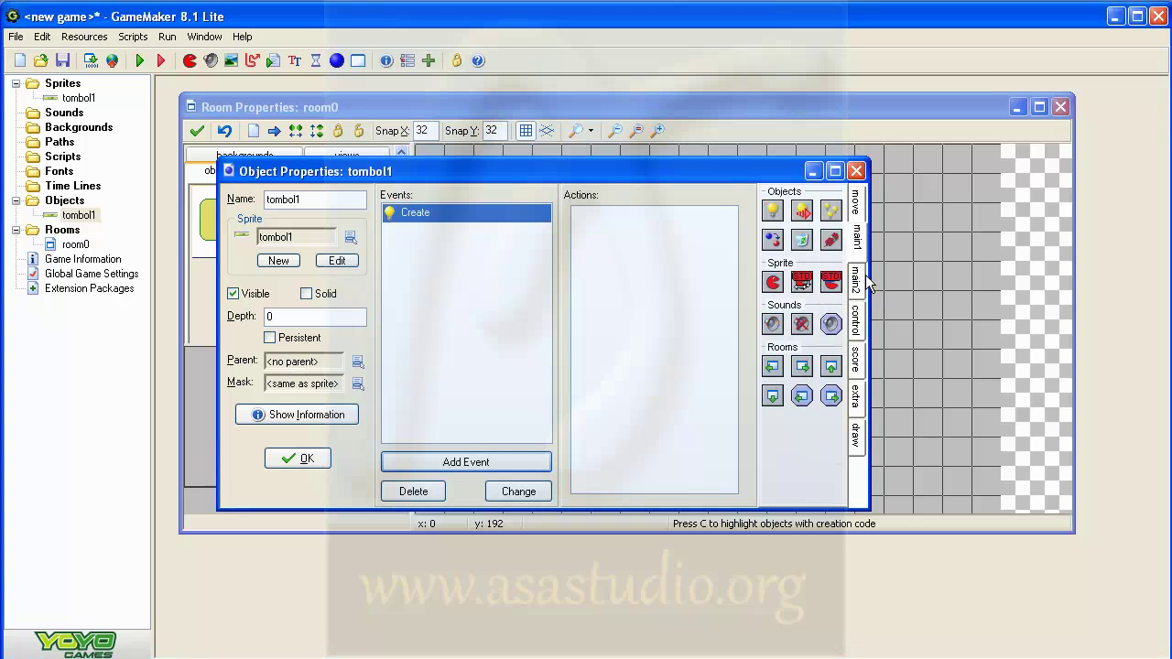
left_click(861, 280)
left_click(859, 328)
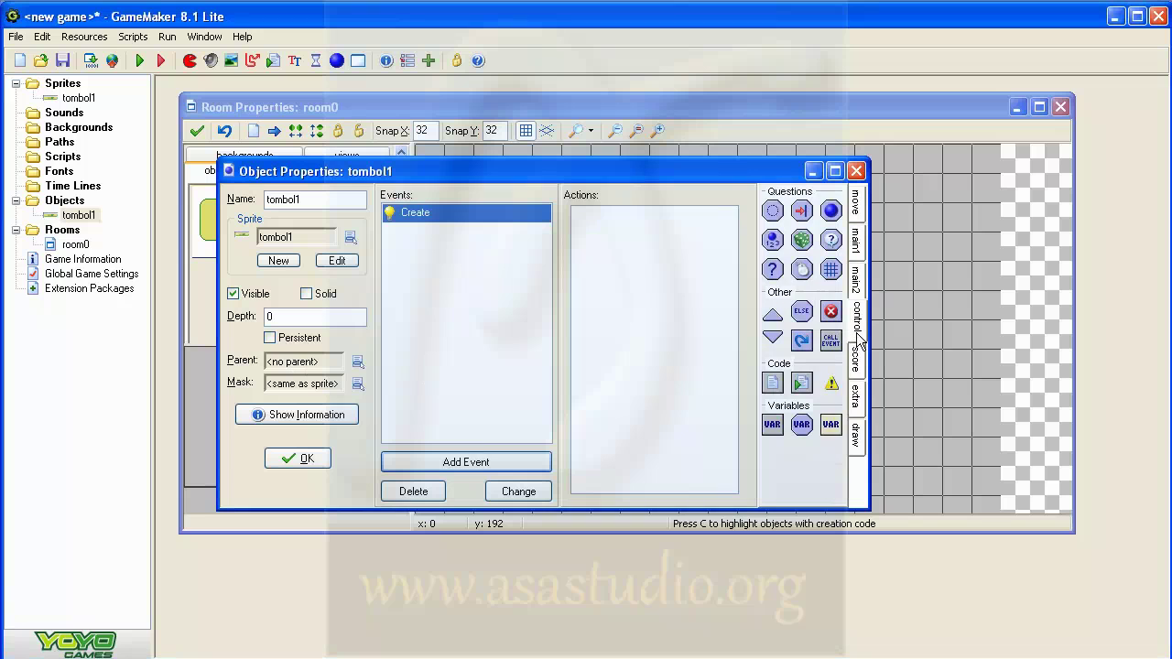
left_click_drag(772, 383, 646, 260)
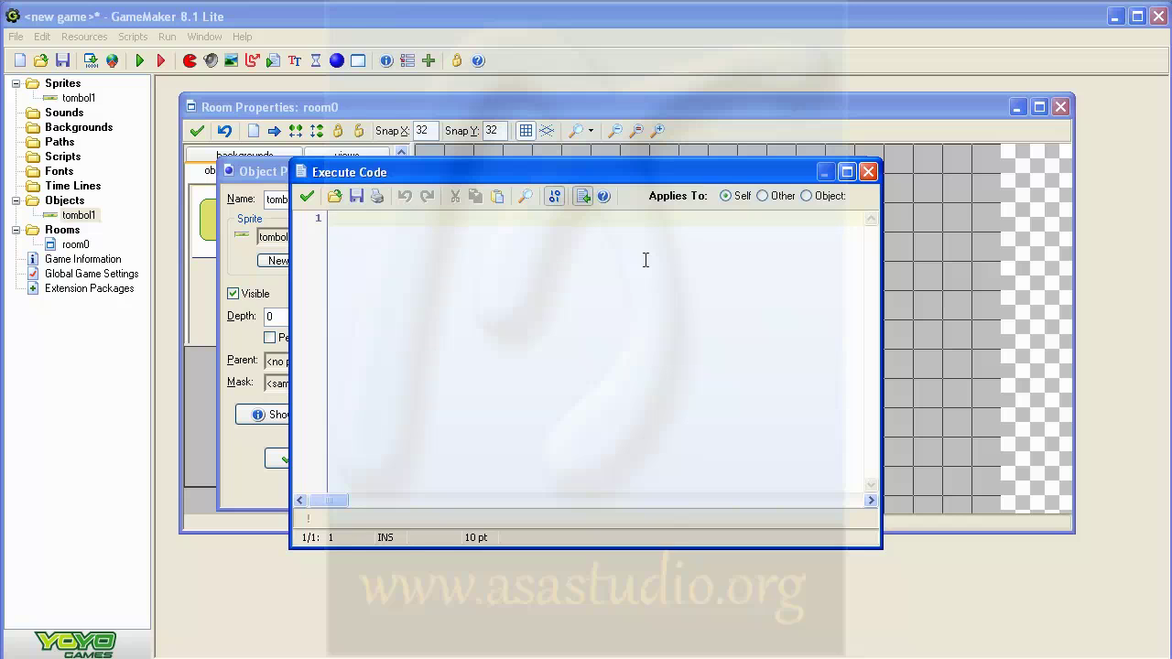
Write image_index=0 as the first line of the Create event's code
type("image_")
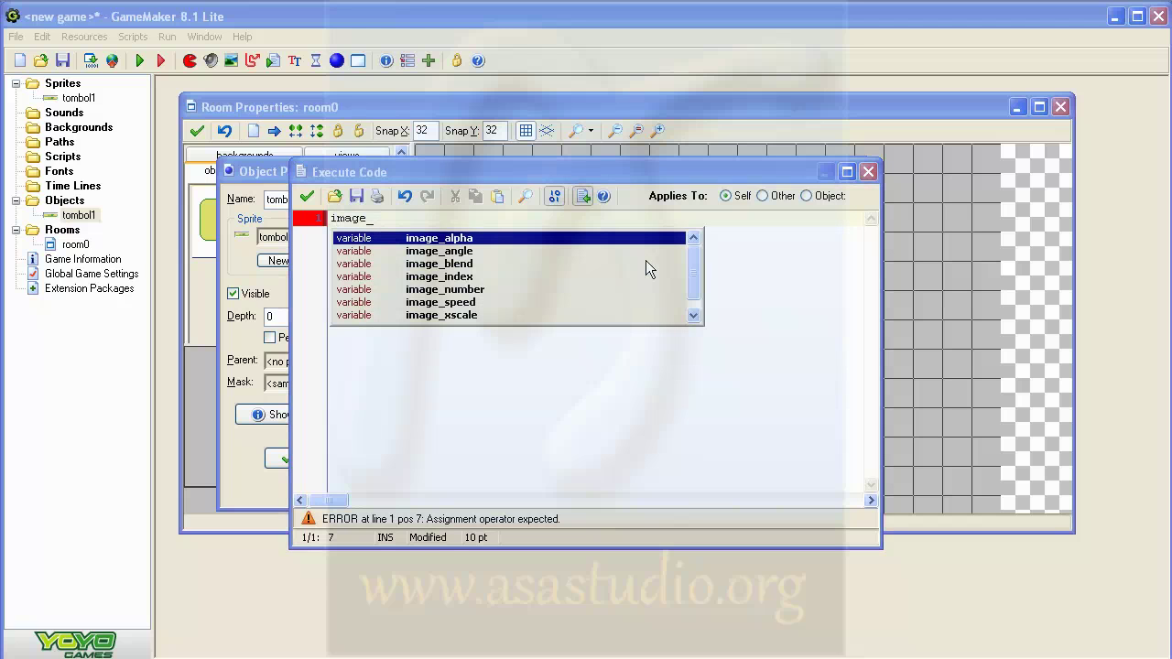
double_click(426, 276)
type("=")
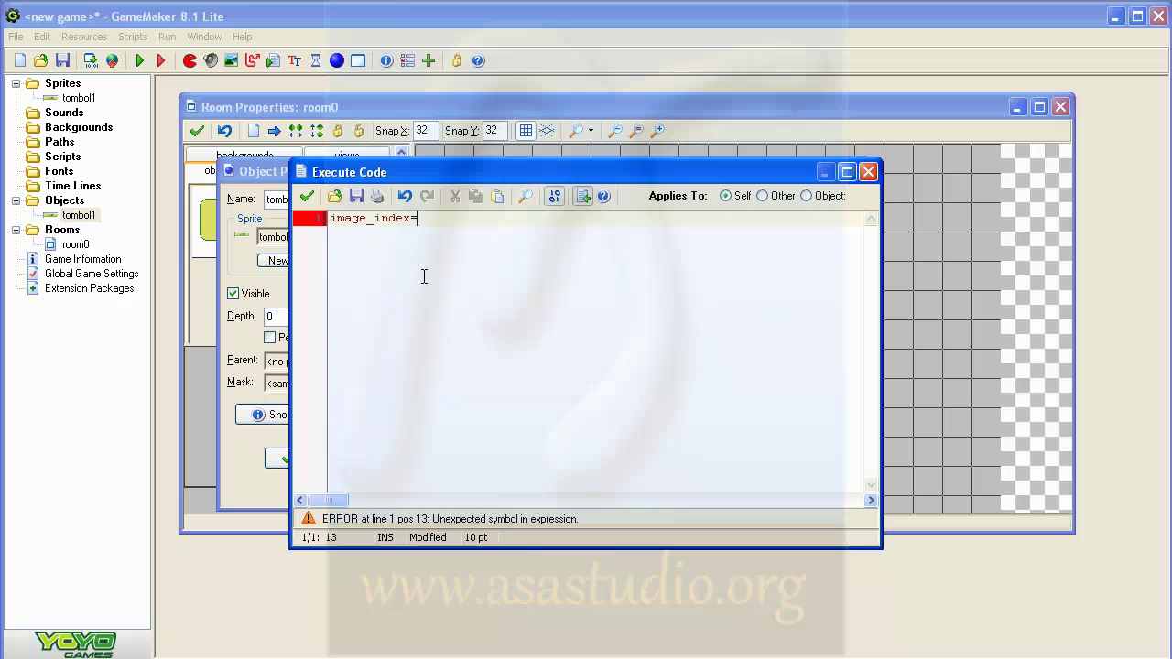
type("0")
key("Return")
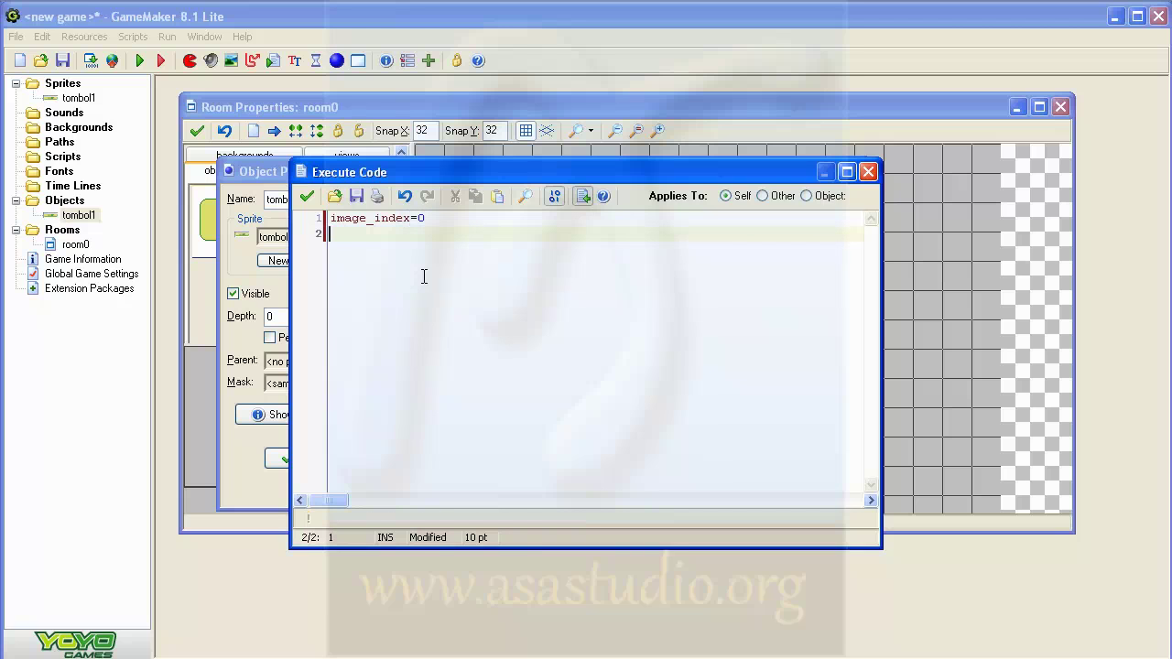
Add image_speed=0 as the second line of the Create event's code and save the code
type("image")
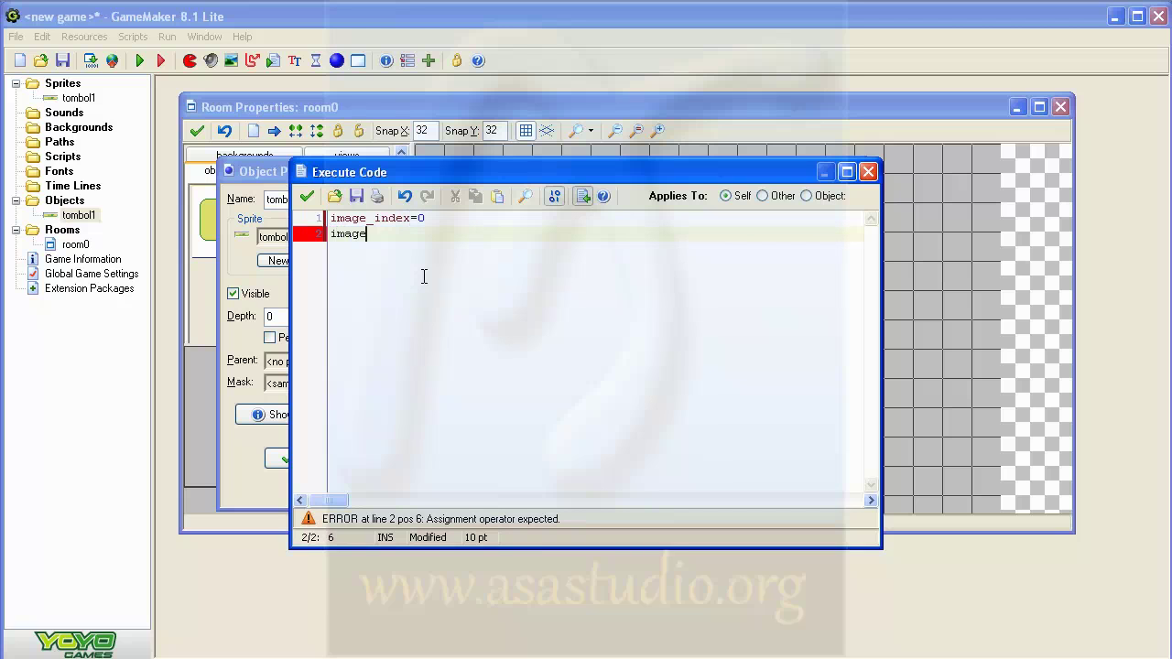
type("_")
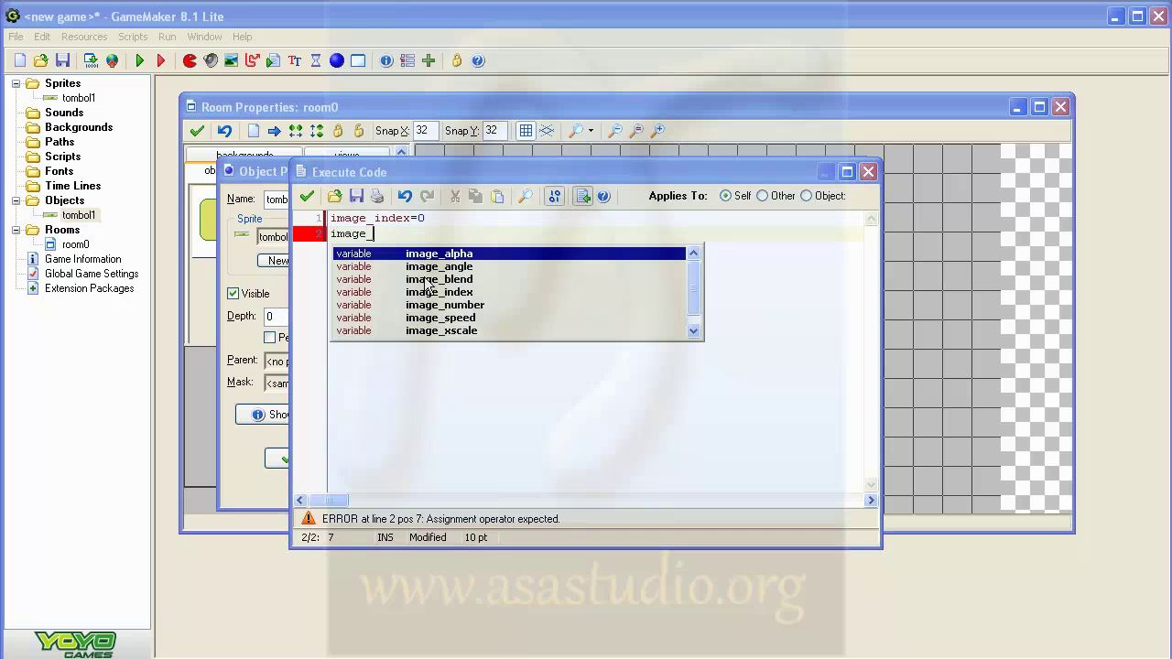
double_click(439, 320)
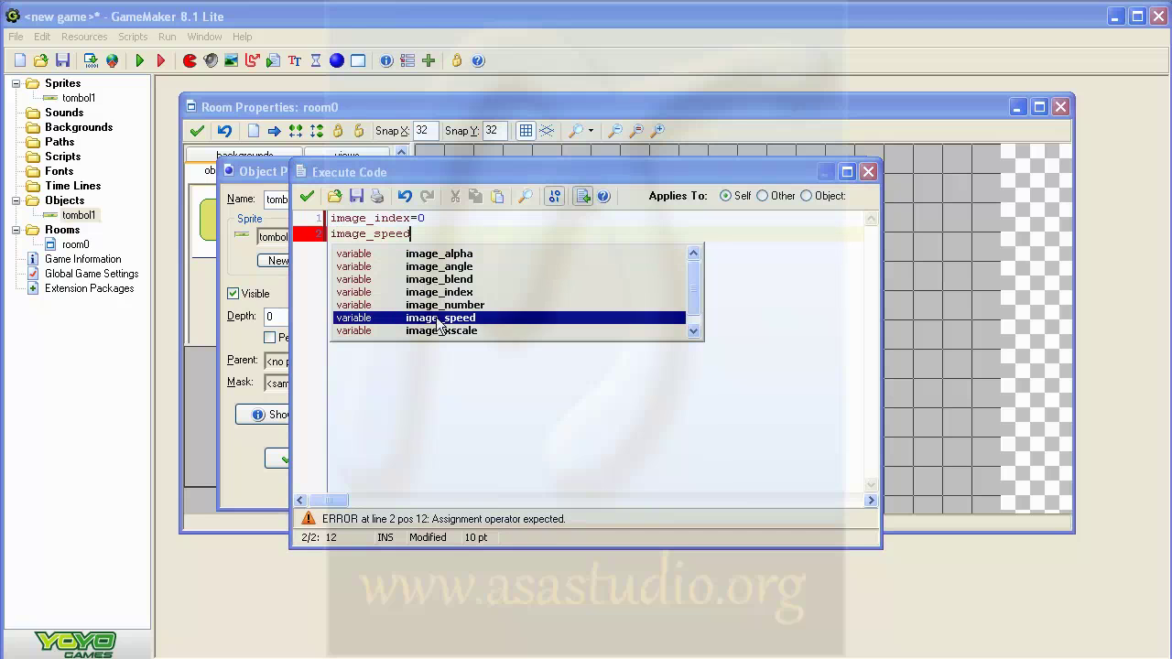
type("=0")
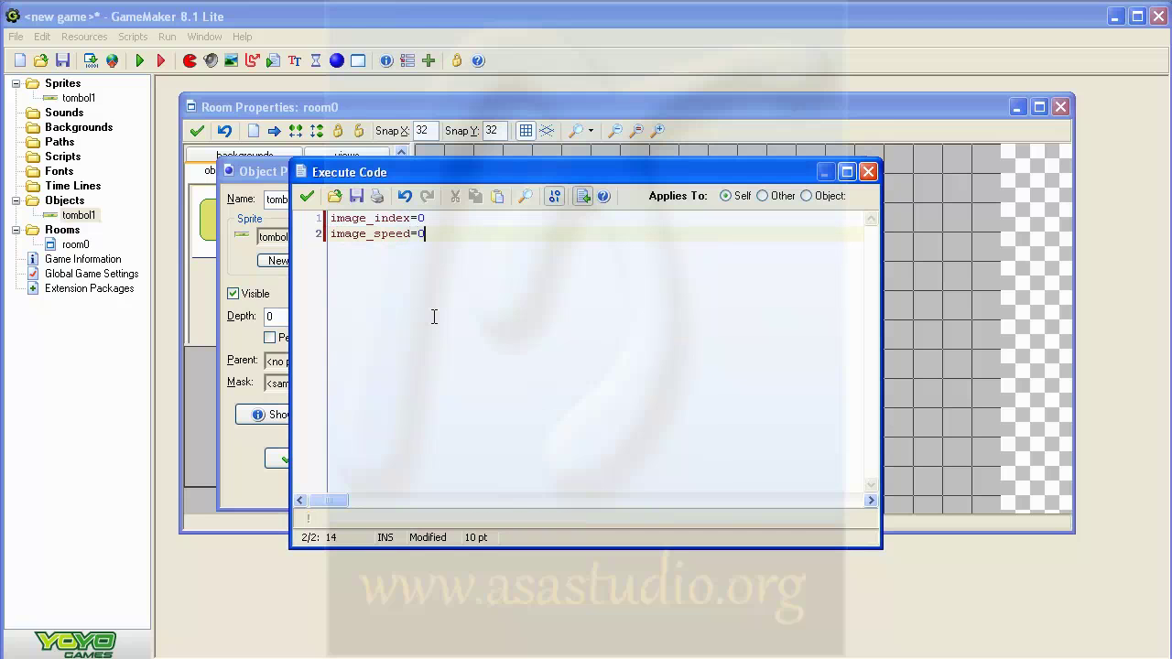
left_click(308, 196)
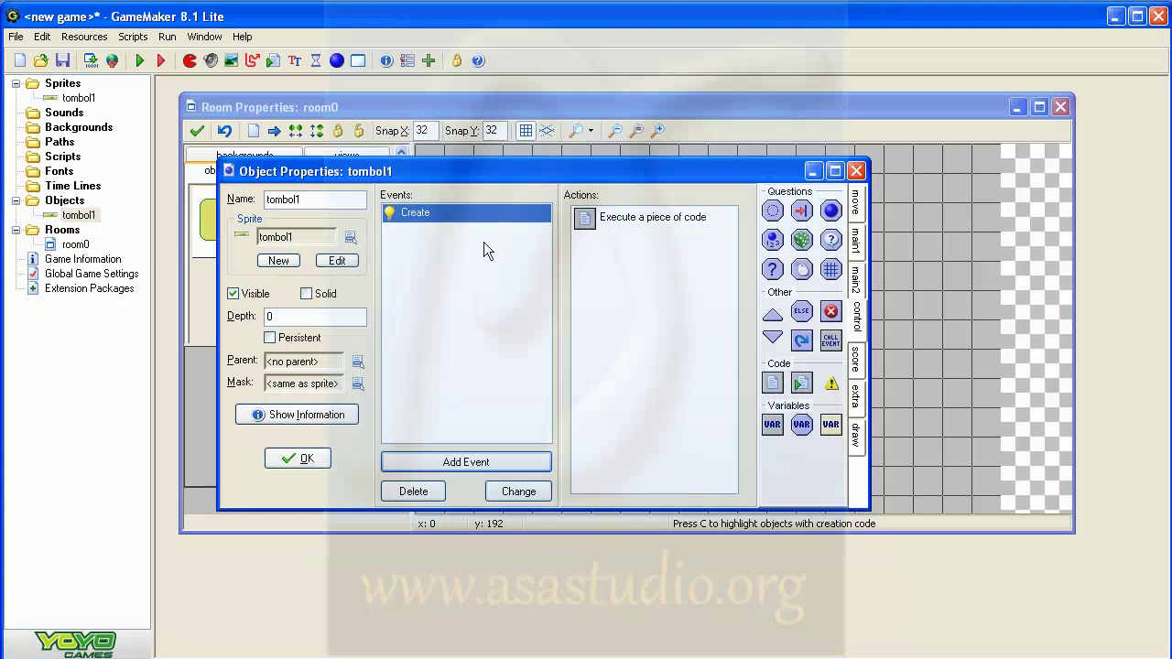
Add a Mouse enter event to the tombol1 object and give it an Execute Code action
left_click(455, 469)
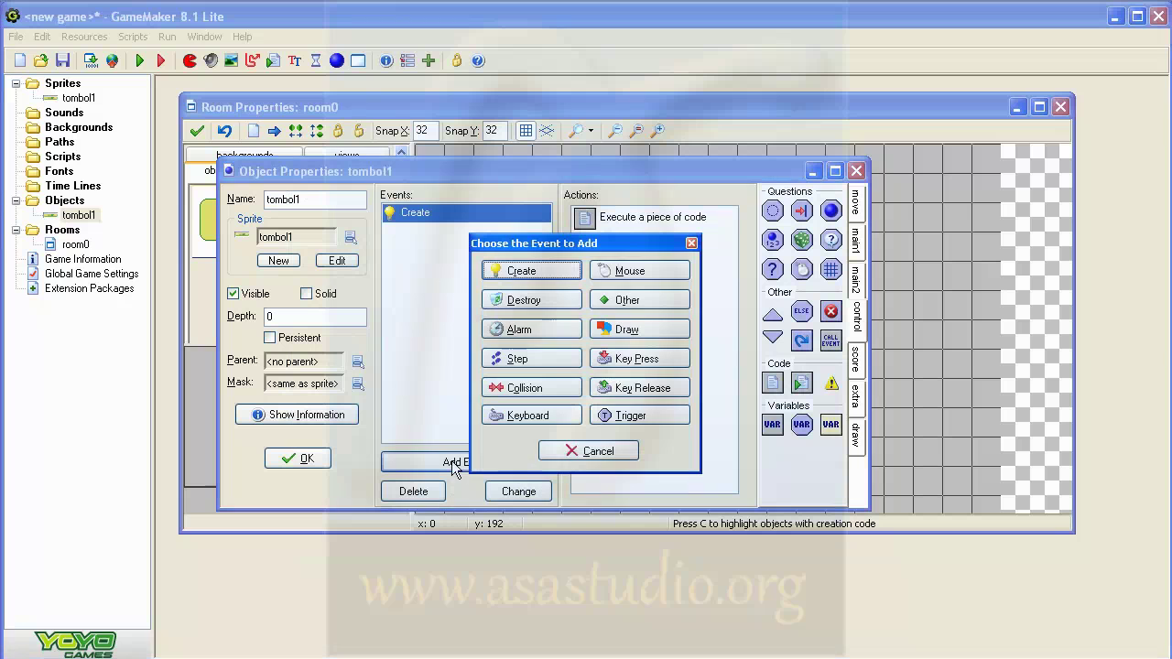
left_click(642, 273)
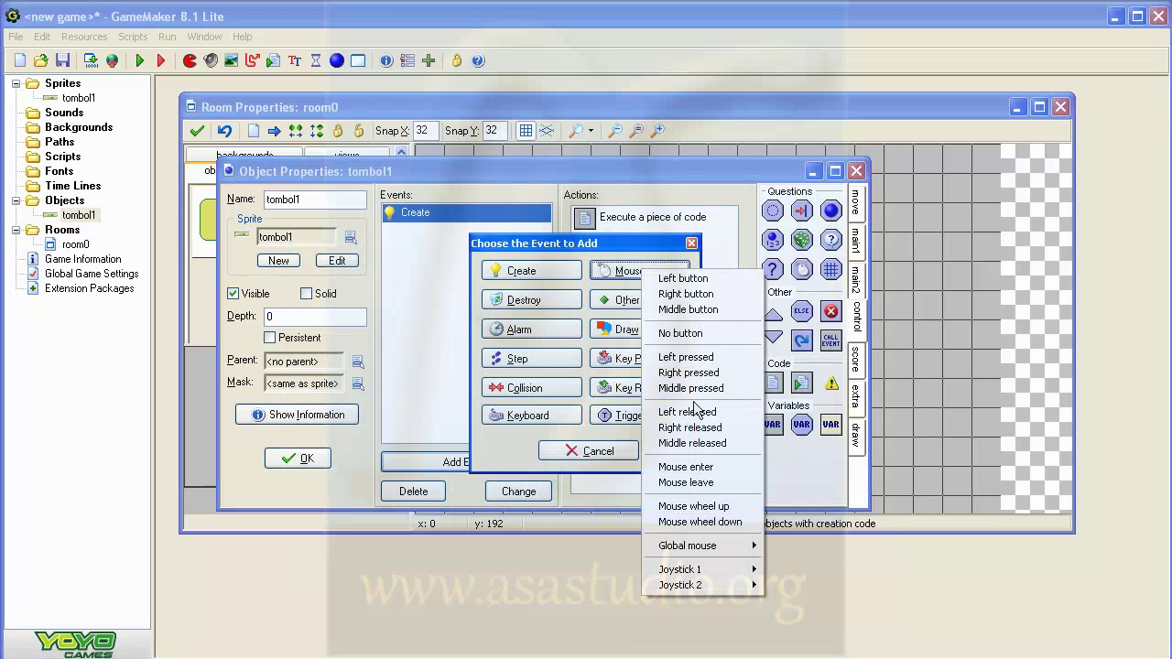
left_click(694, 465)
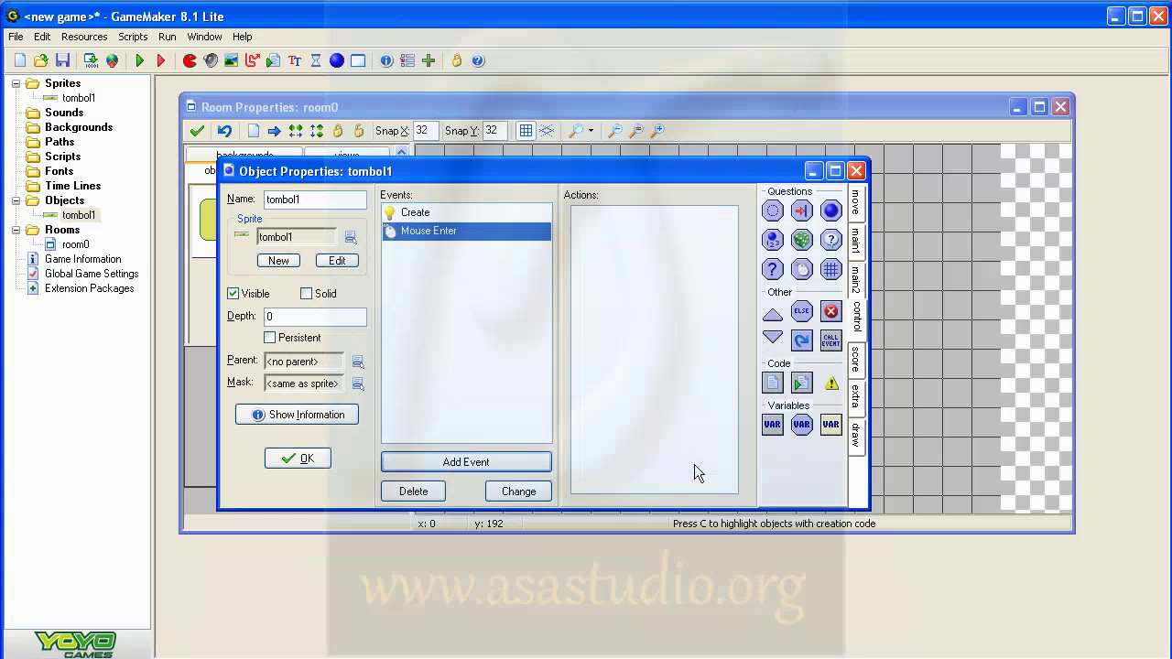
left_click_drag(775, 387, 714, 318)
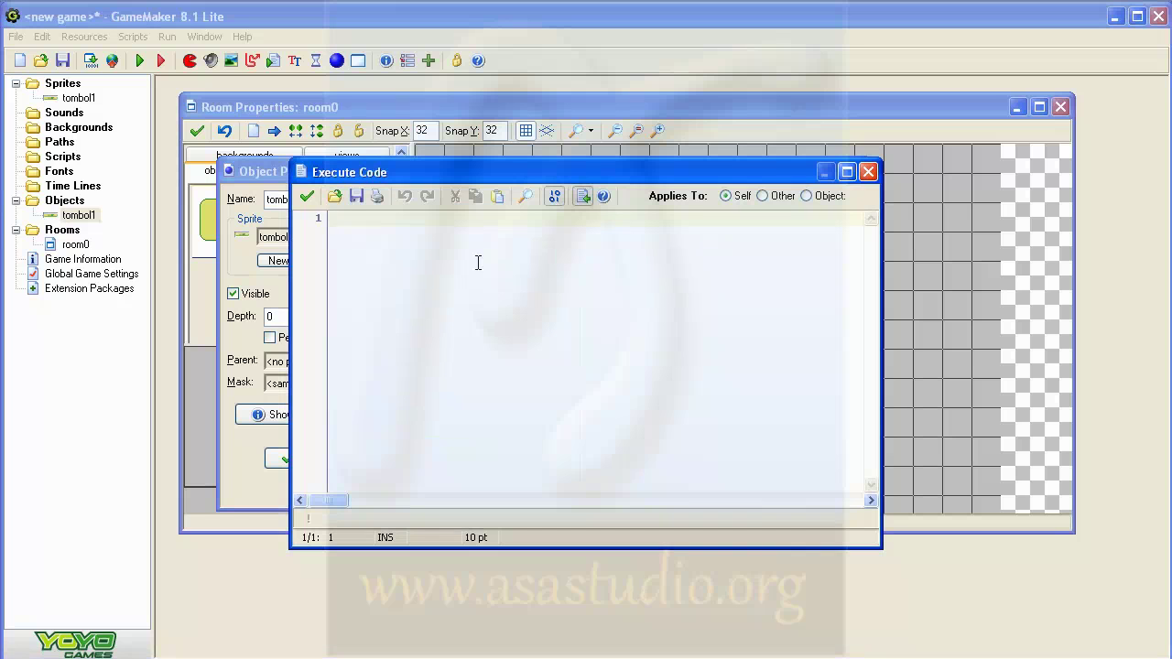
Write image_index=1 and, on a second line, image_speed=0 in the Mouse Enter event's code and save it
type("image")
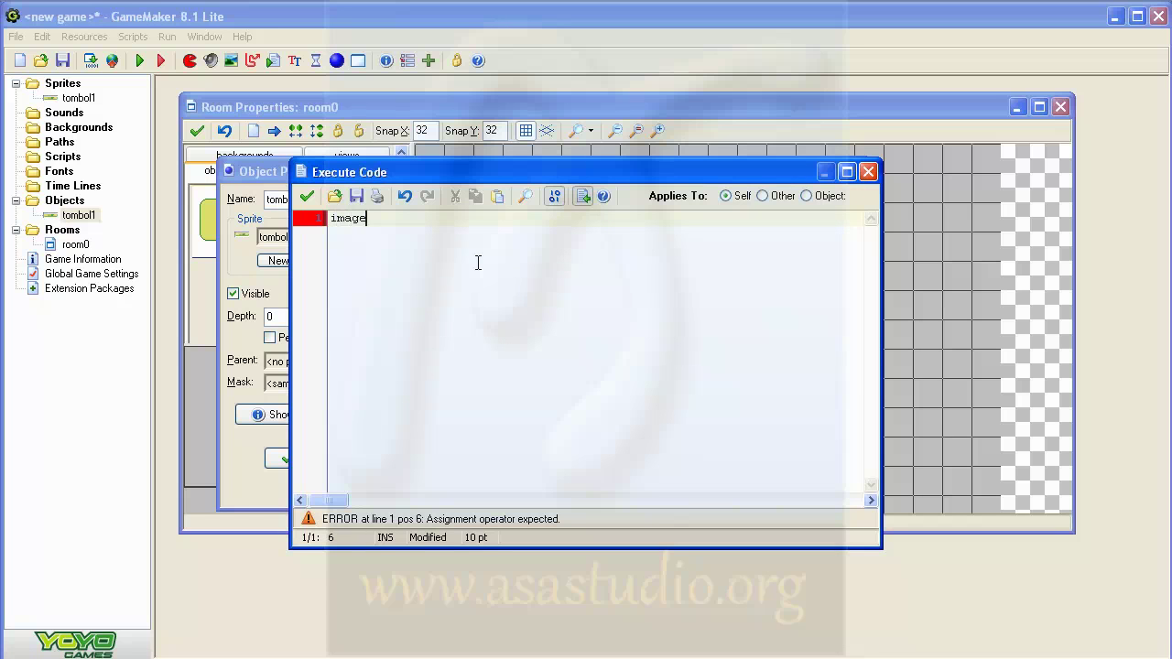
type("_")
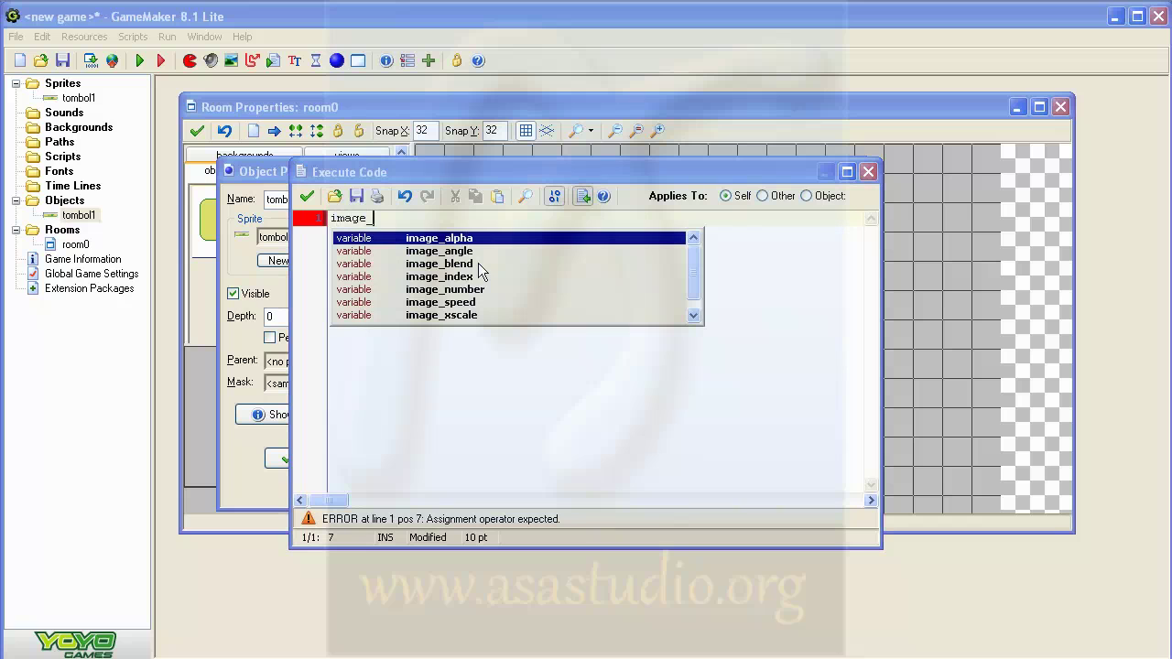
double_click(455, 278)
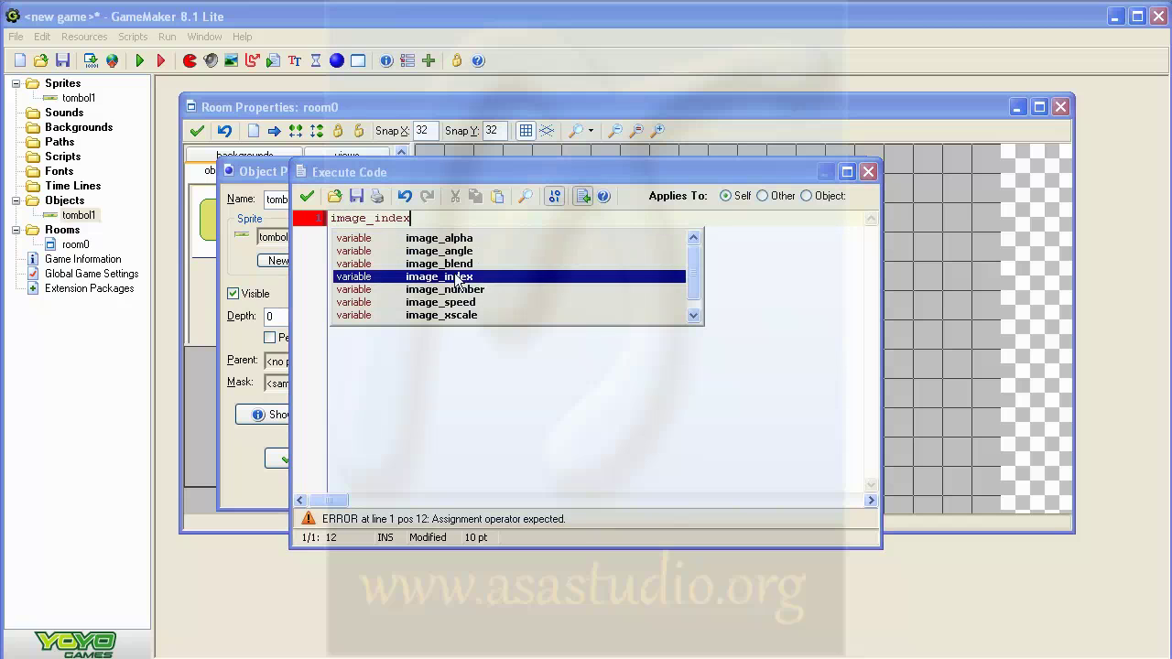
type("=1")
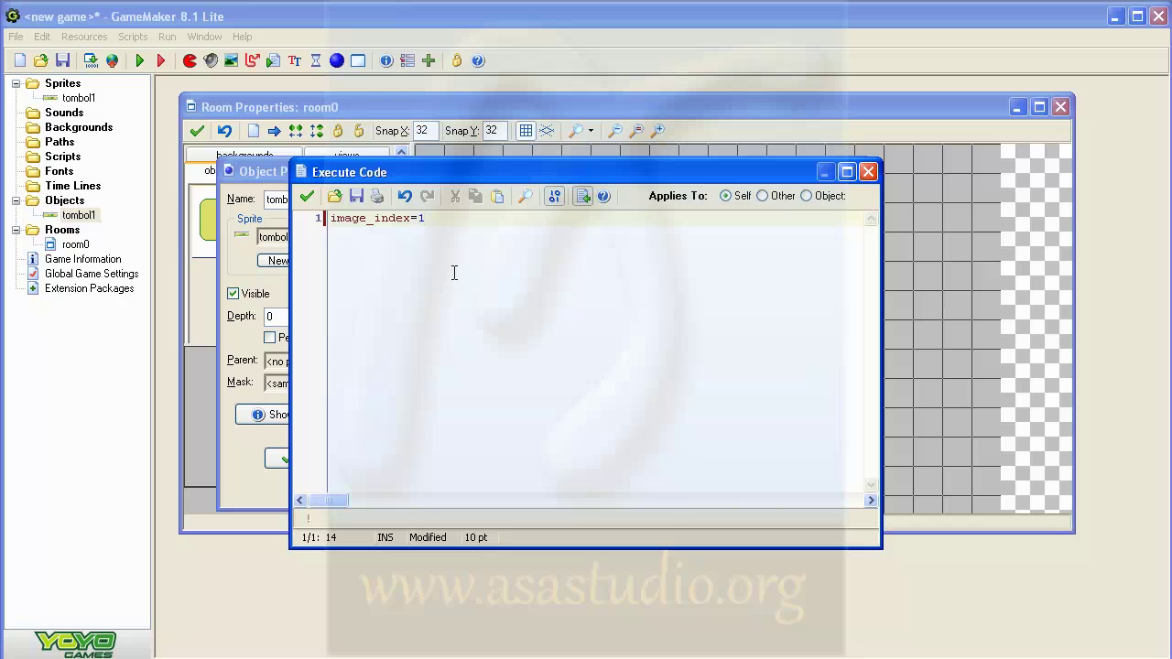
key("Return")
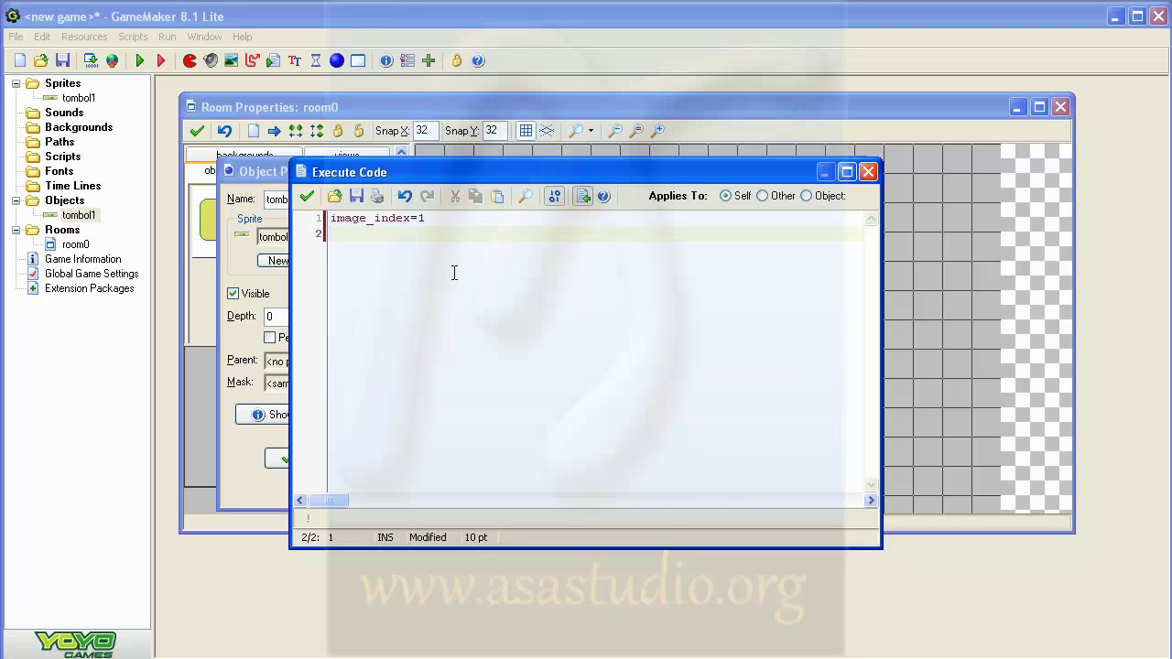
type("image_")
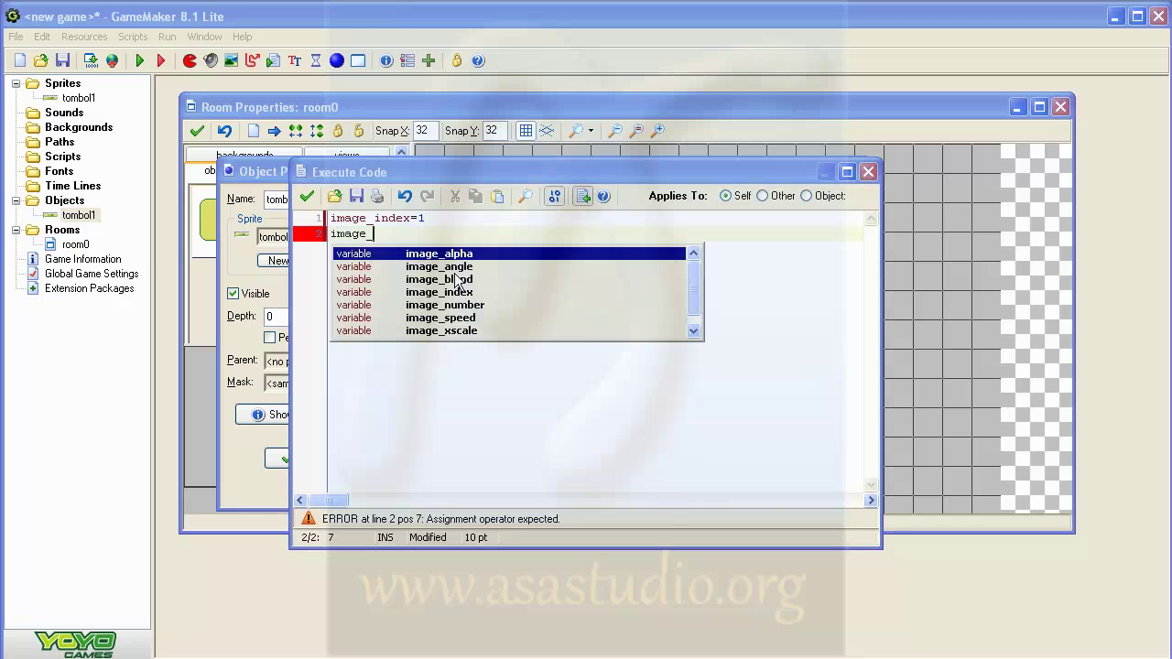
double_click(442, 317)
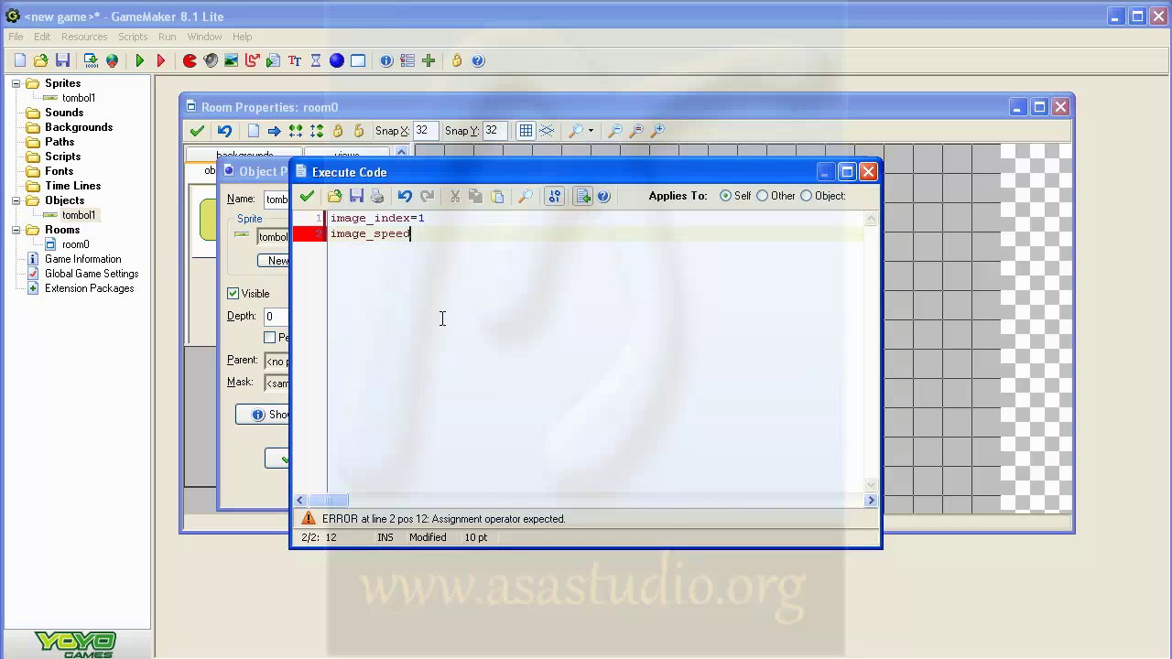
type("=")
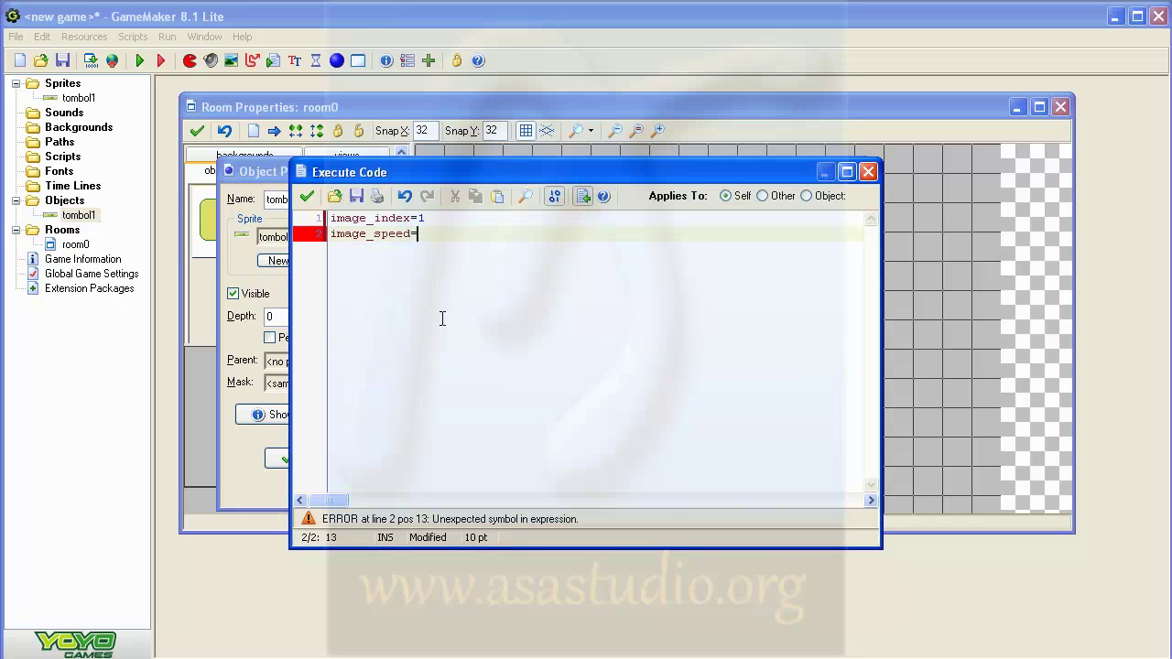
type("1")
key("BackSpace")
type("0")
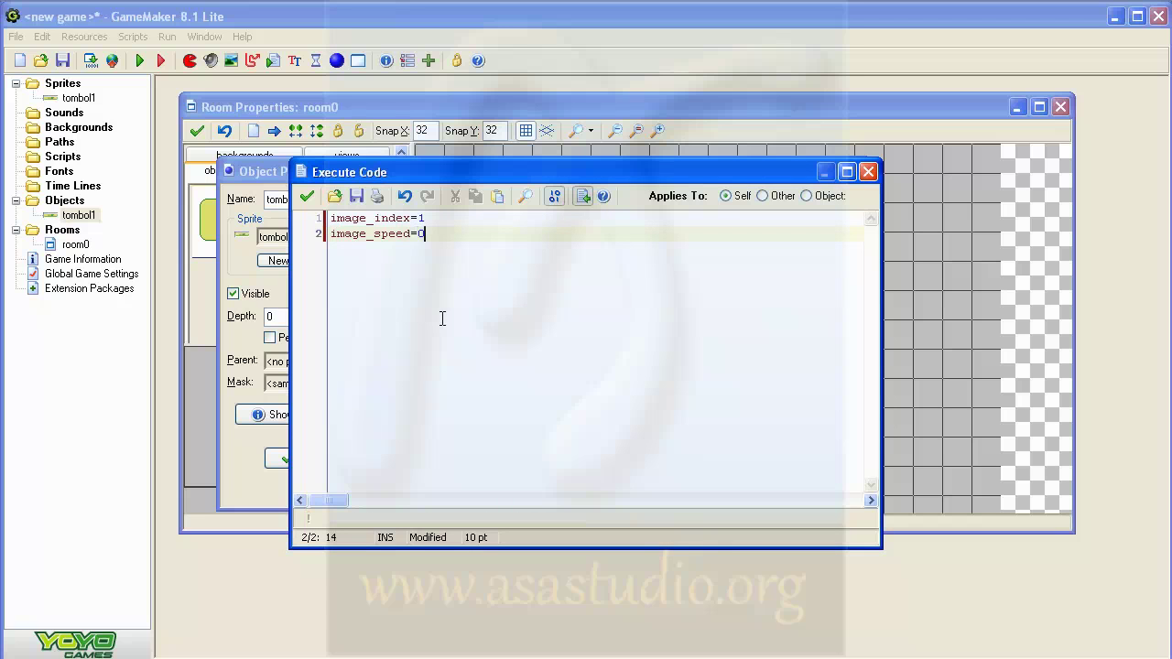
left_click(306, 196)
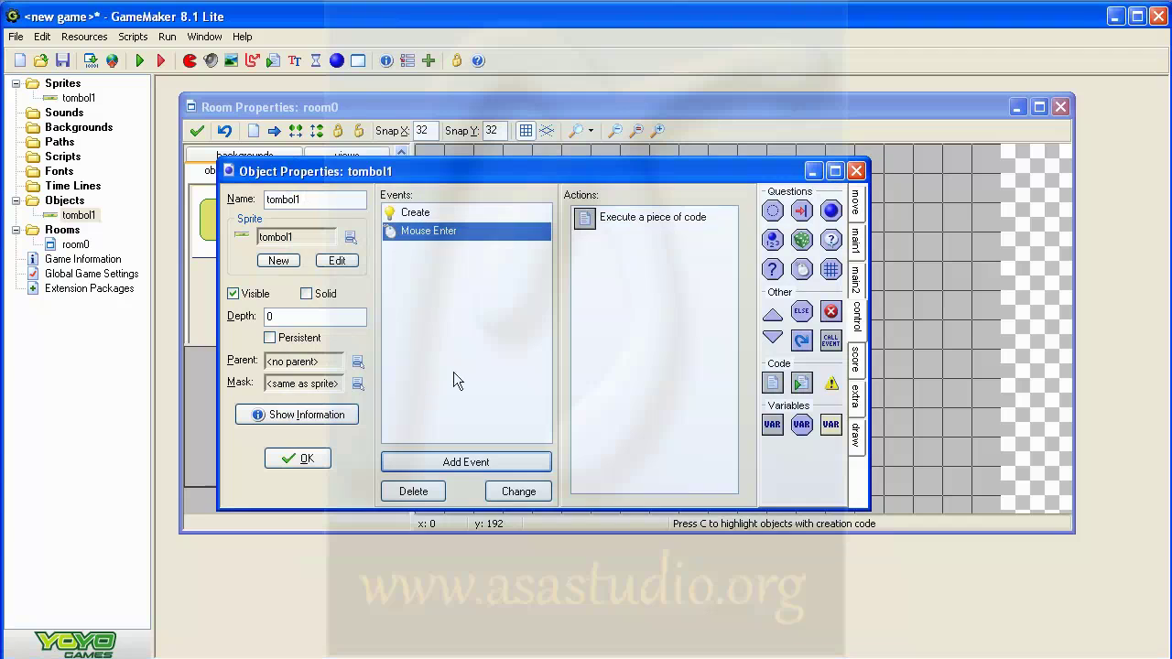
Duplicate the Mouse Enter event of tombol1 as a Mouse leave event
left_click(461, 461)
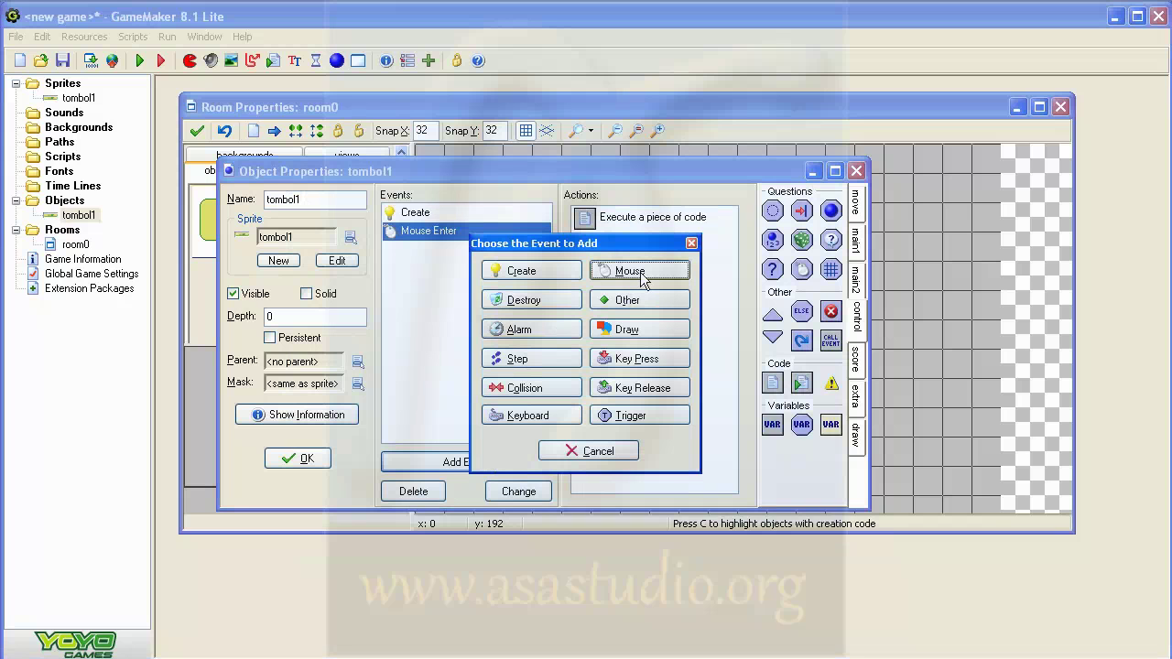
left_click(691, 243)
right_click(422, 231)
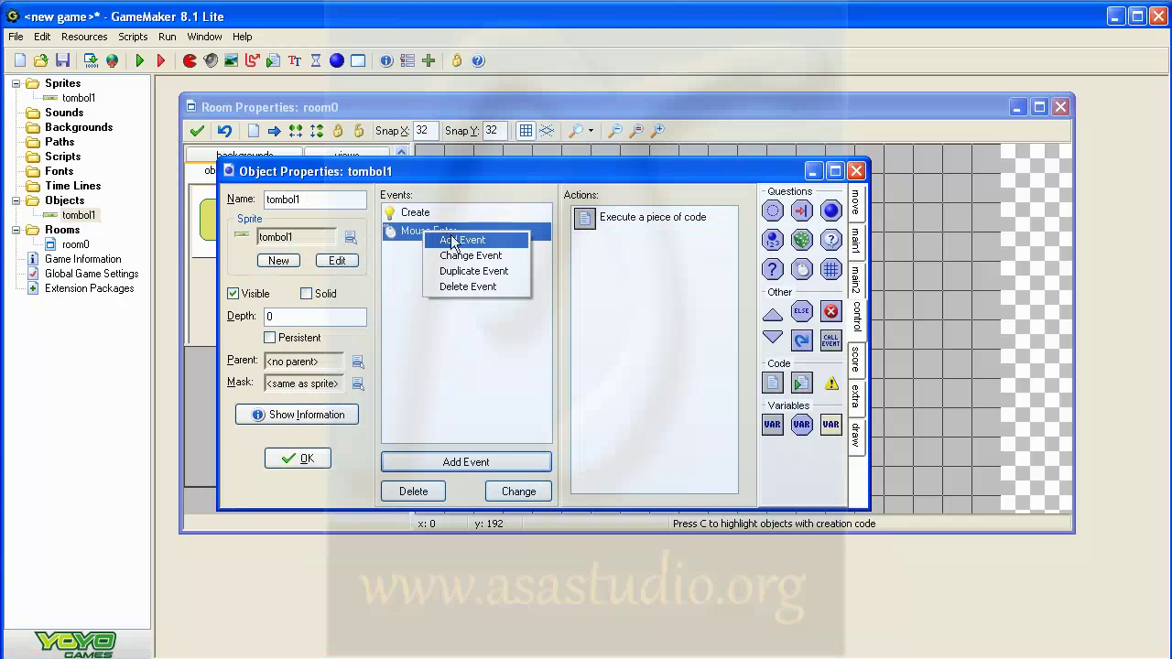
left_click(458, 273)
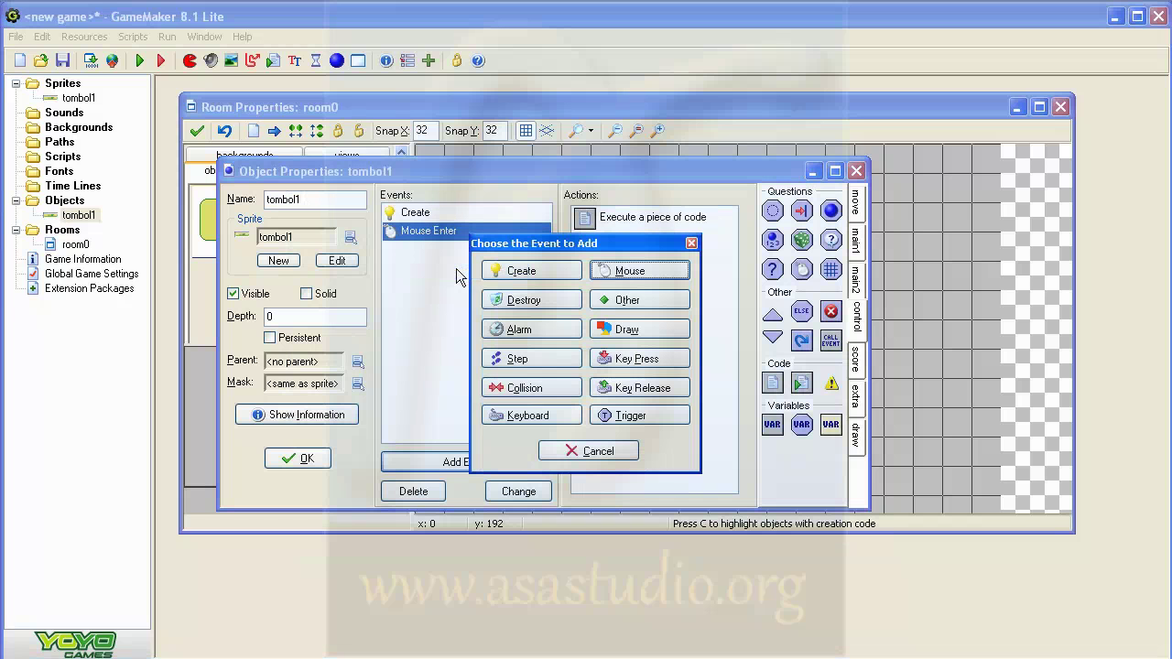
left_click(629, 272)
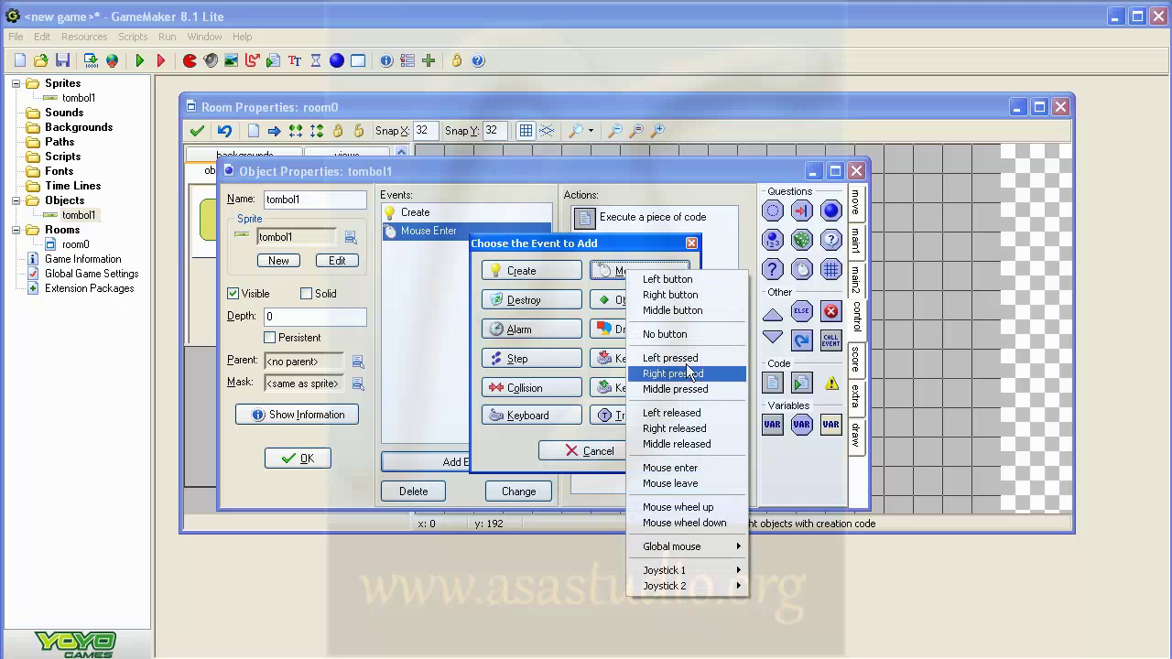
left_click(693, 486)
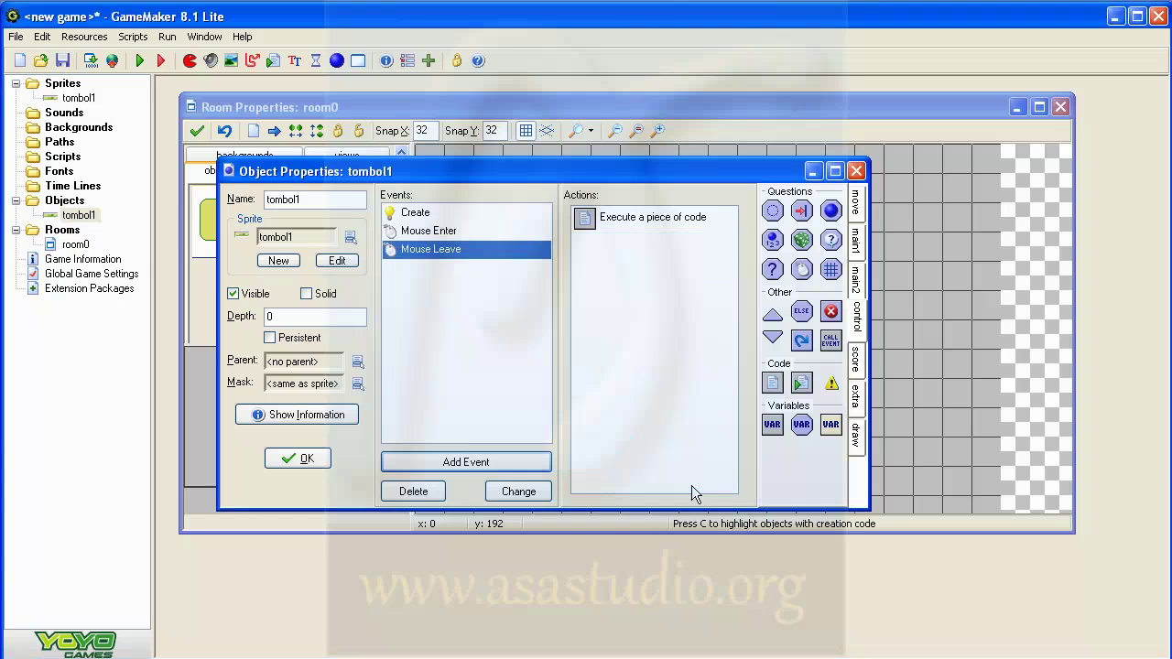
Set image_index to 0 in the Mouse Leave event's code, save it and accept the tombol1 object's properties
double_click(588, 218)
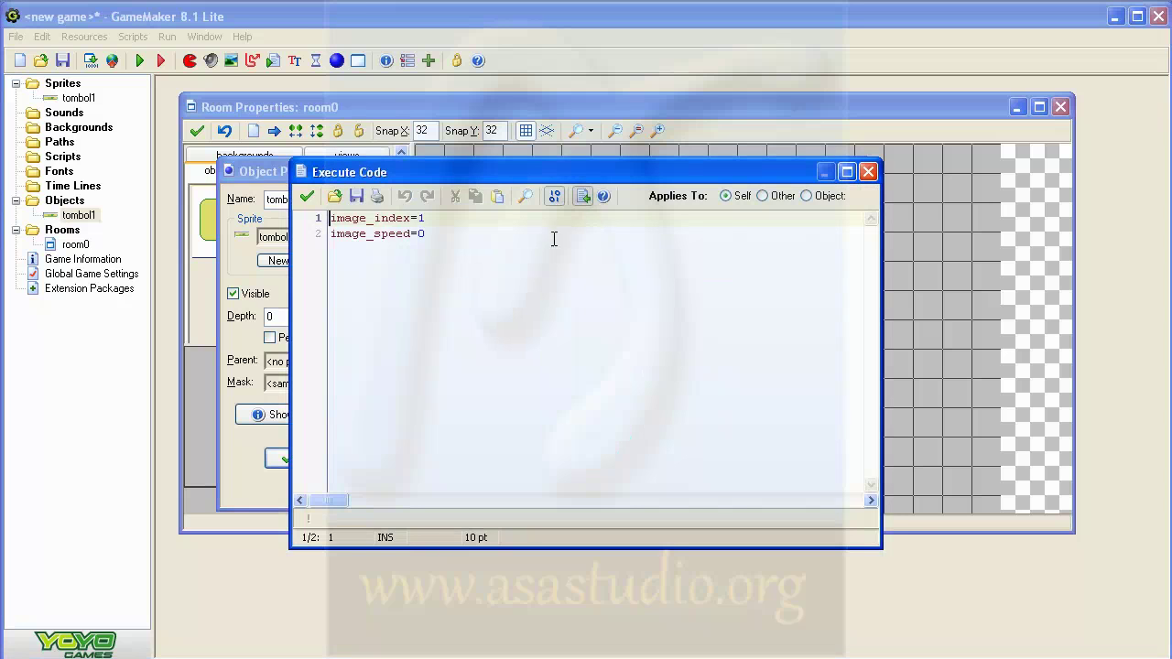
double_click(421, 220)
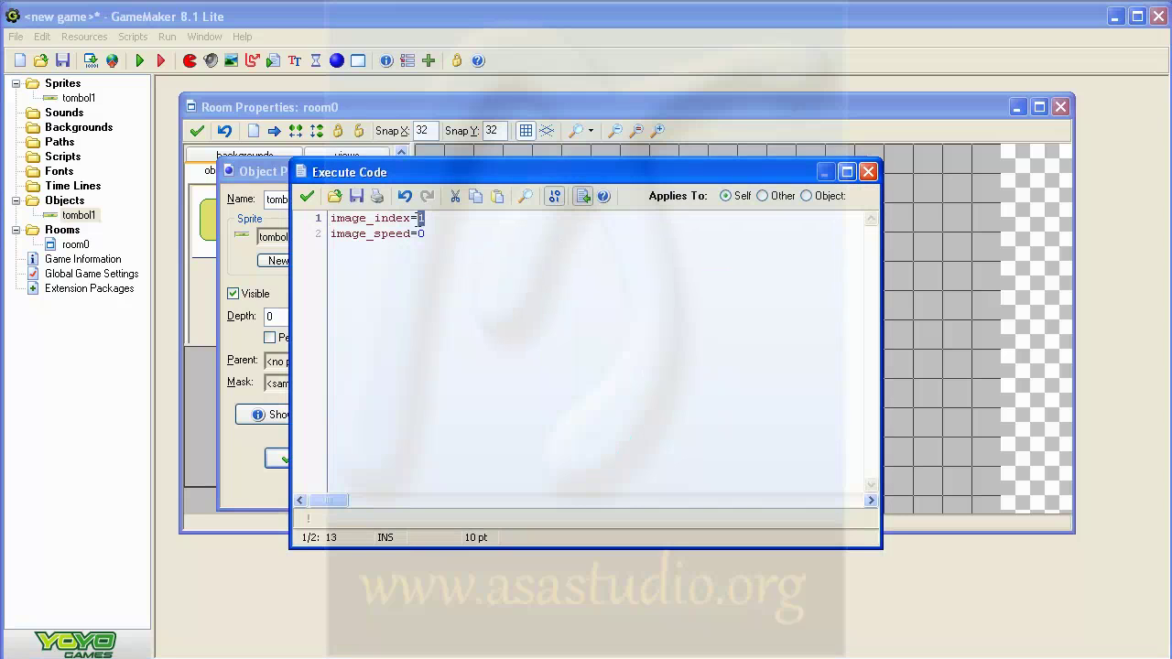
type("0")
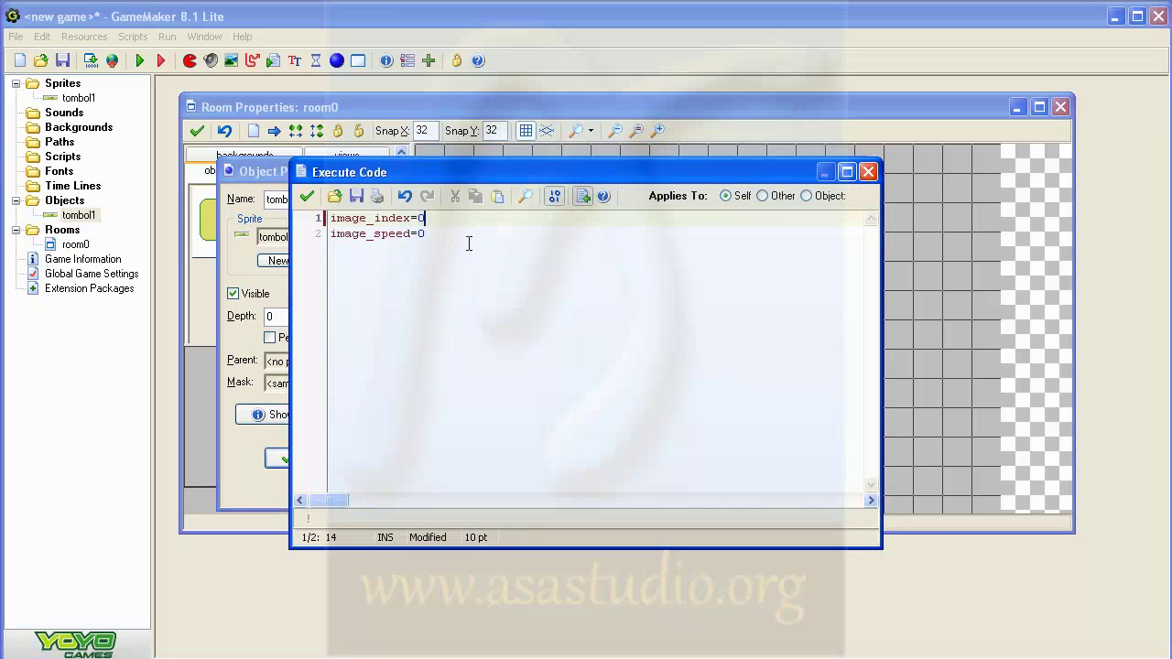
left_click(306, 196)
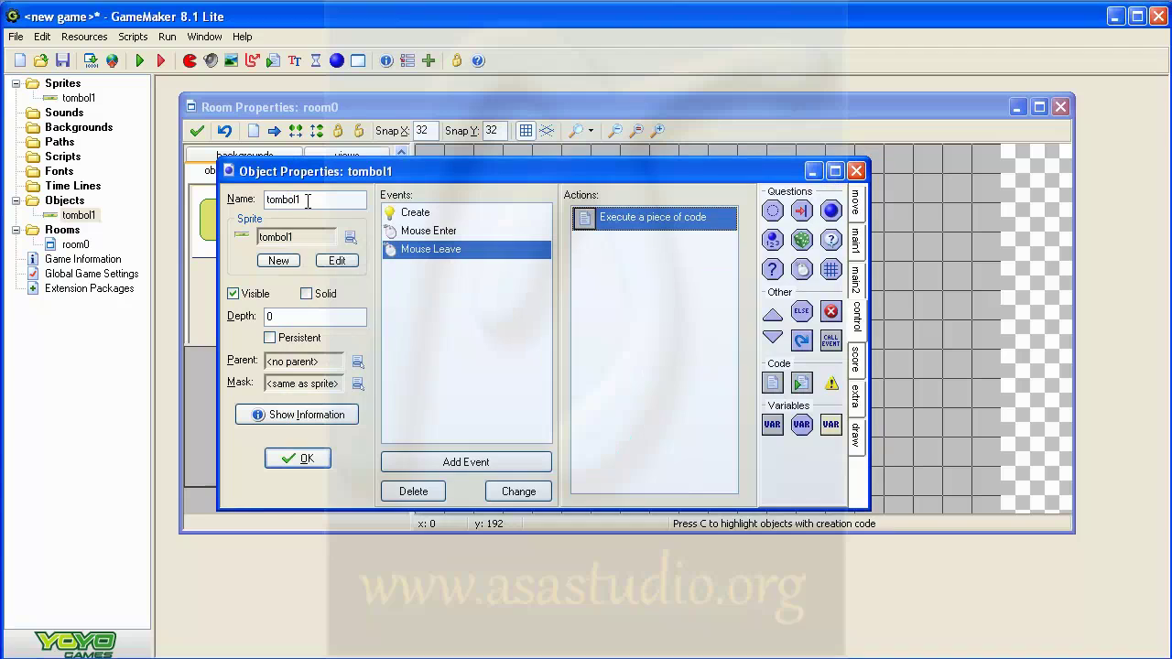
left_click(299, 459)
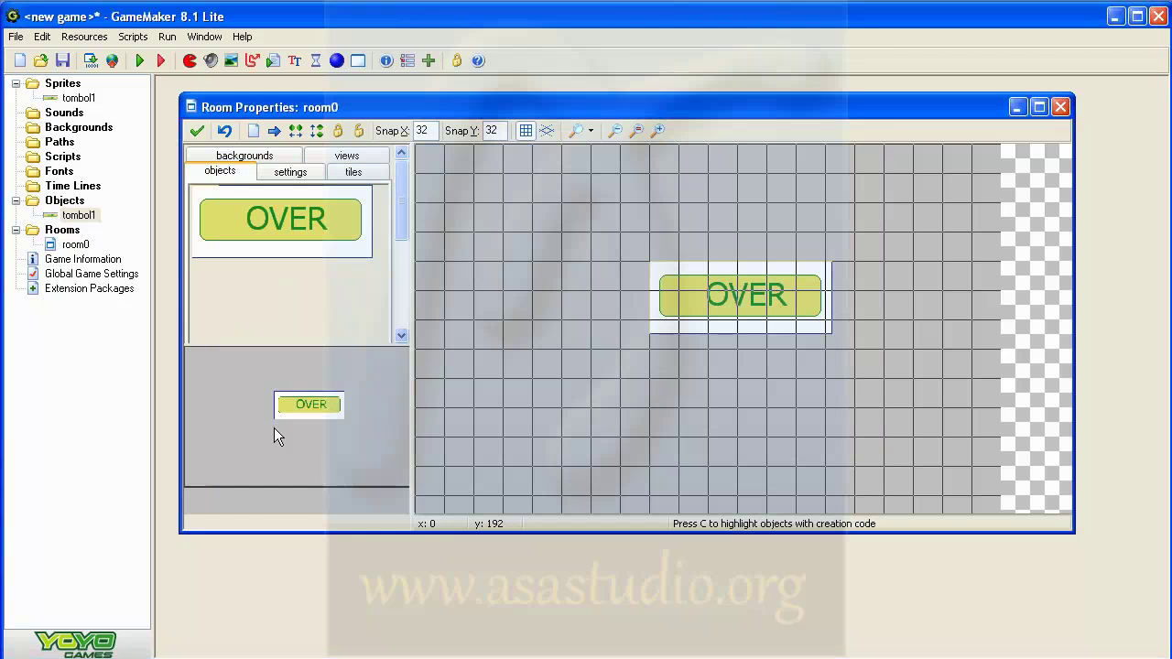
Run the game to test the button's frame changes under the pointer, and close the game window
left_click(142, 59)
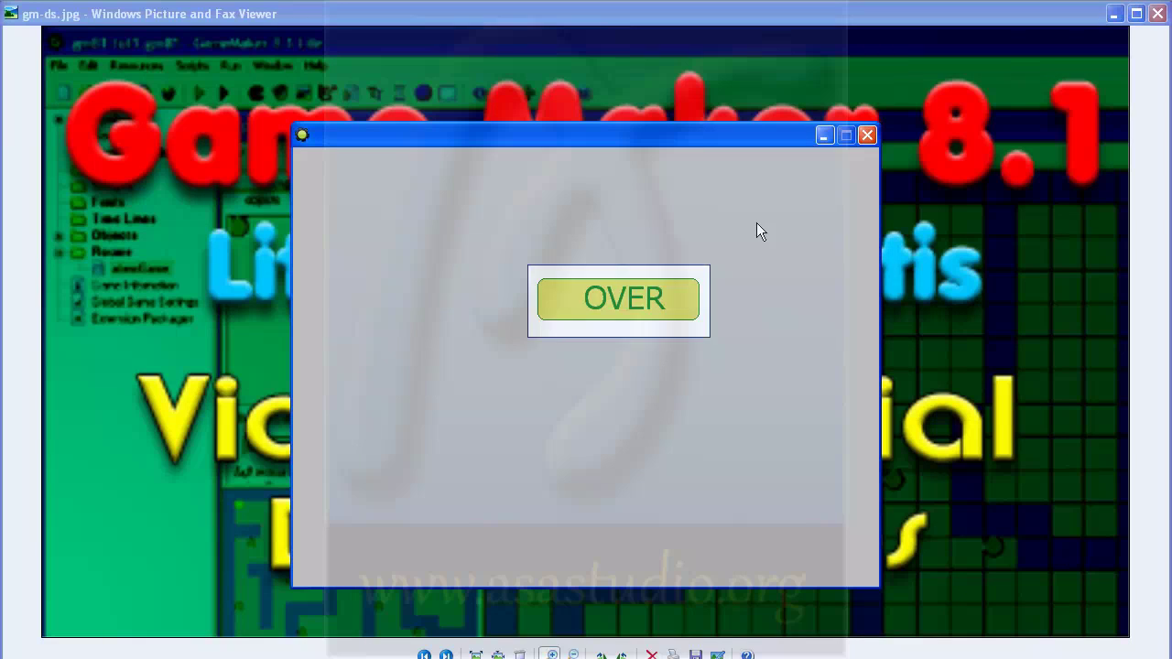
left_click(867, 135)
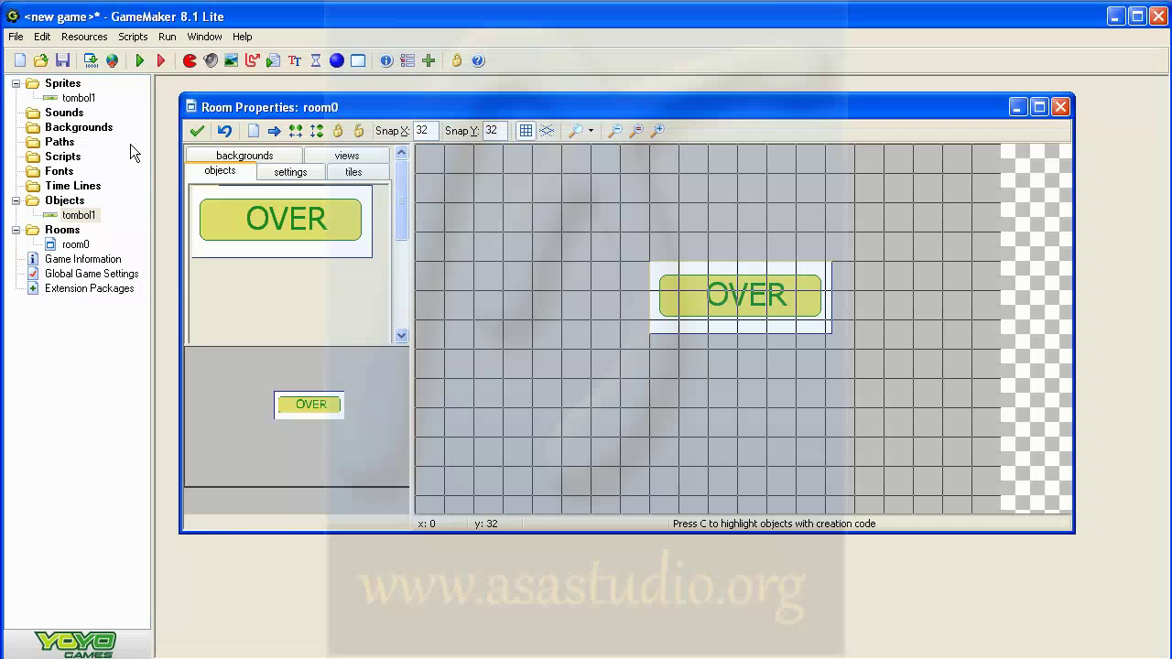
Reopen the tombol1 object and set image_index to 0 in the Mouse Enter event's code
double_click(78, 215)
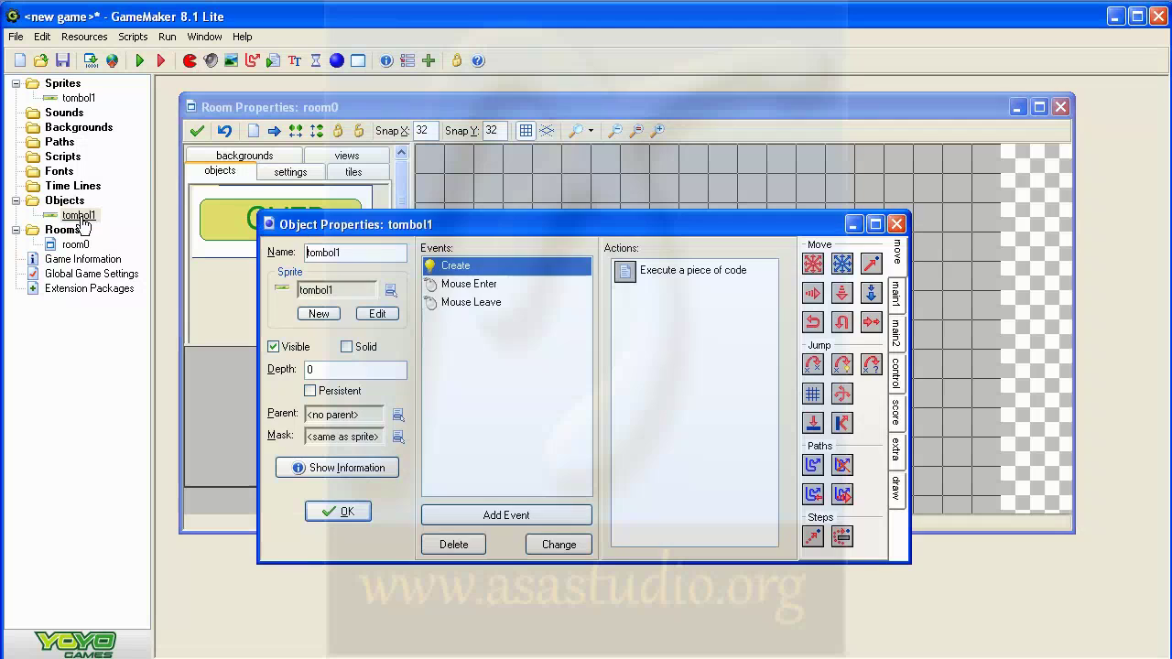
left_click(463, 285)
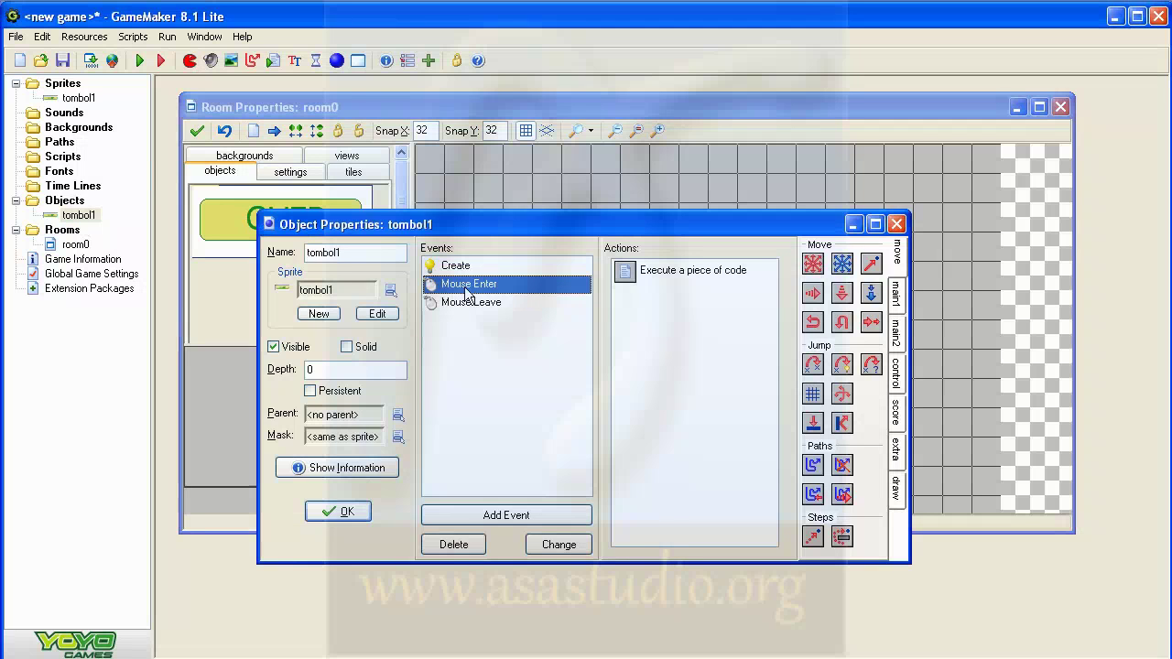
double_click(627, 271)
double_click(421, 219)
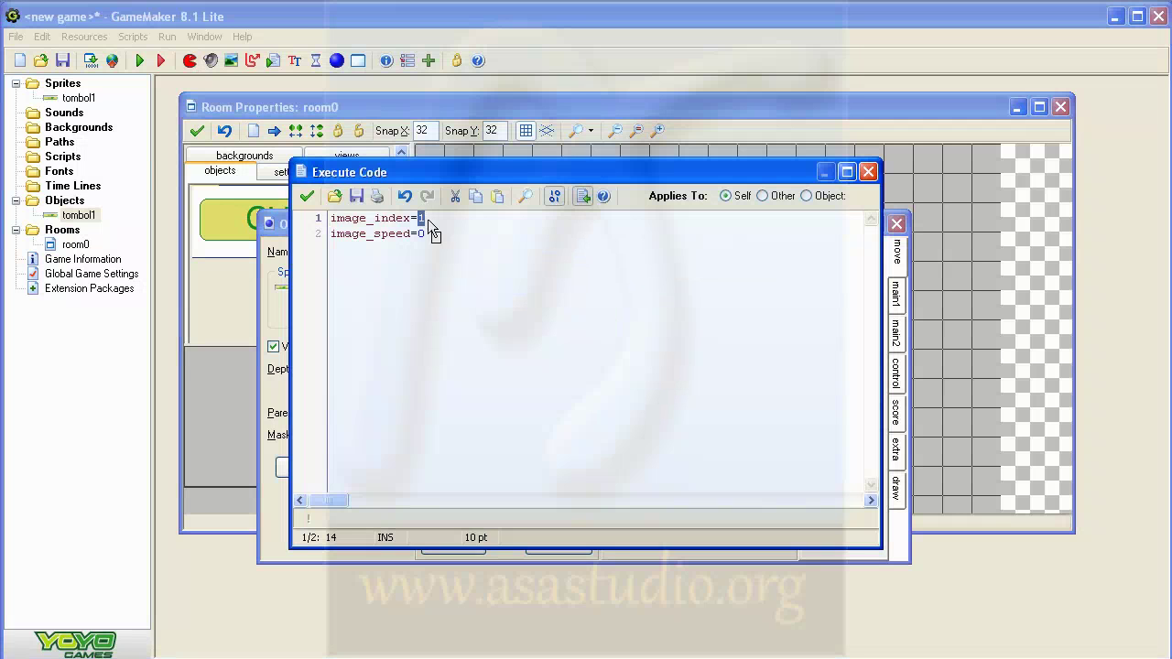
type("0")
left_click(308, 196)
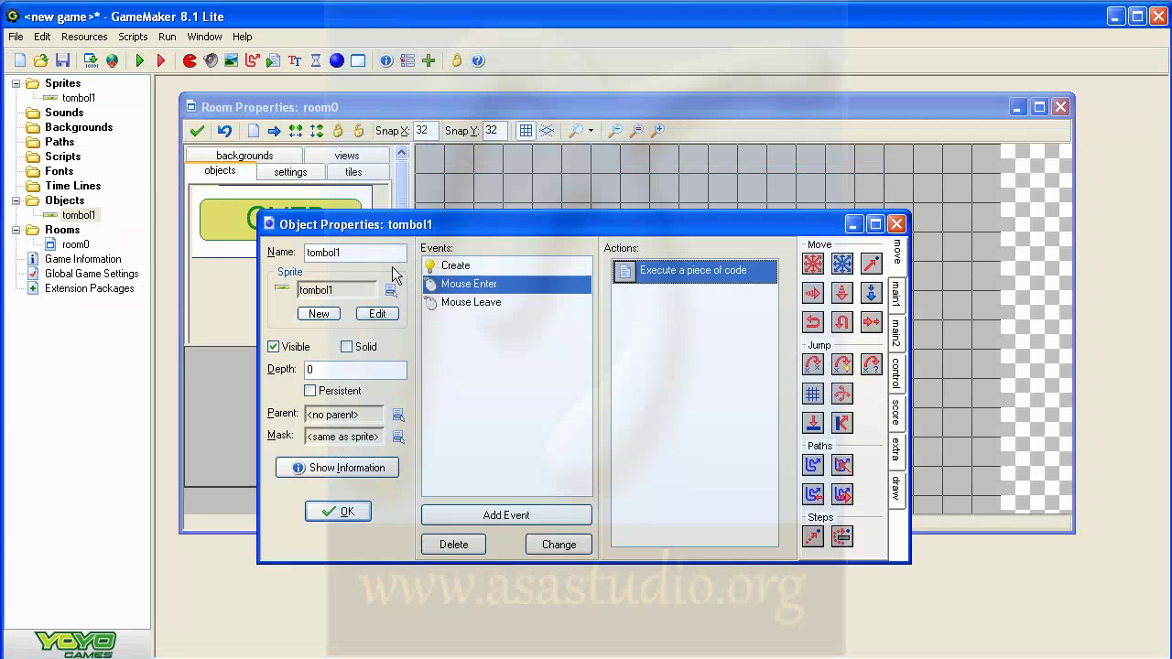
Enter 0 as the image_index value in the Mouse Leave event's code and save the code
left_click(466, 302)
double_click(647, 276)
double_click(422, 219)
type("0")
left_click(307, 196)
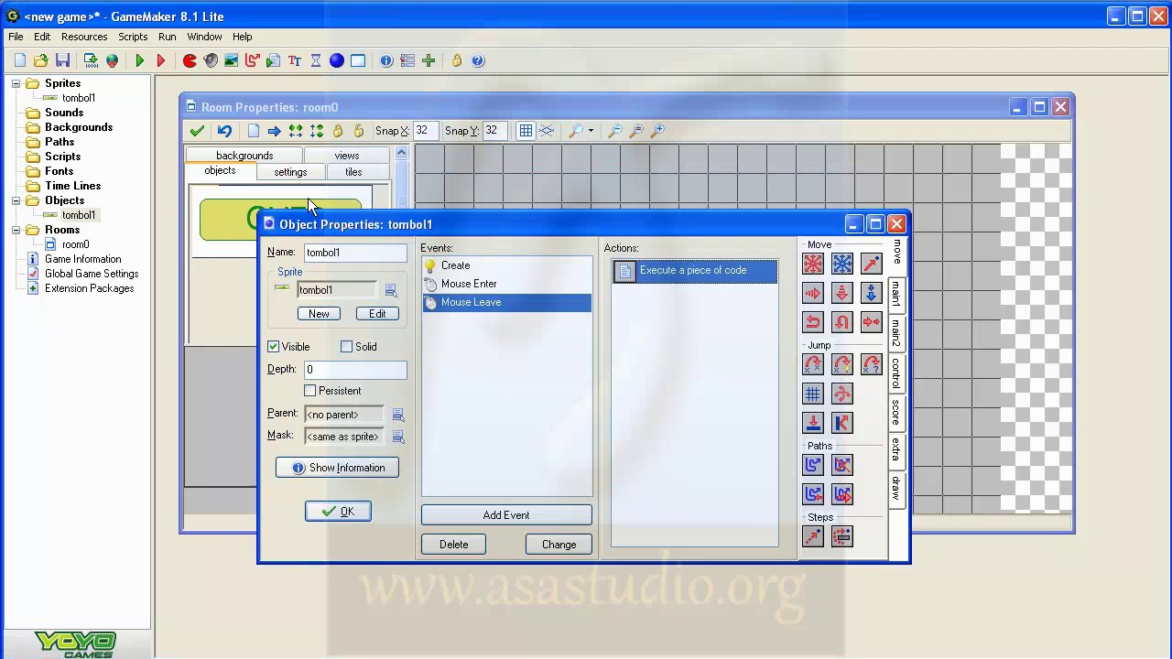